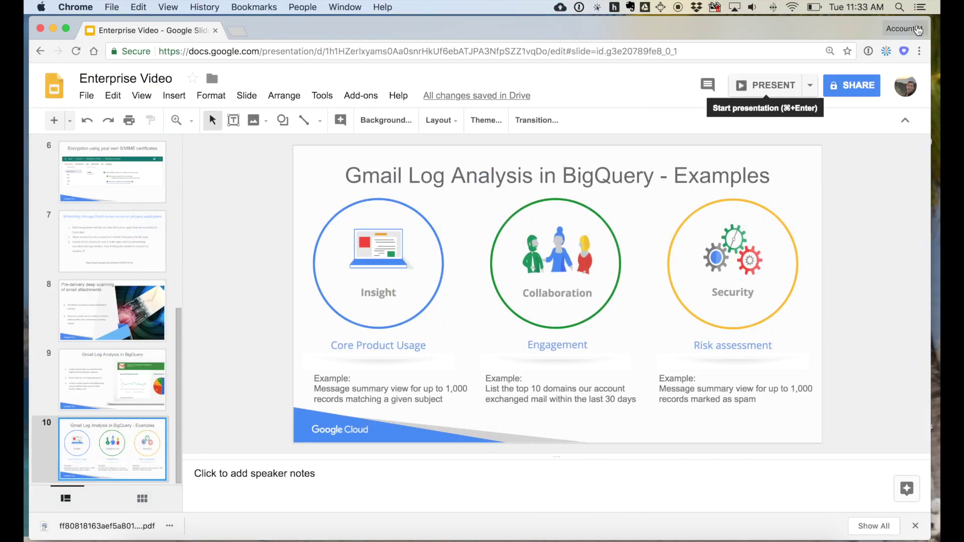
Step: Switch to the other Chrome profile and sign in to admin.google.com with the account password
{"action": "left_click", "coordinate": [903, 28]}
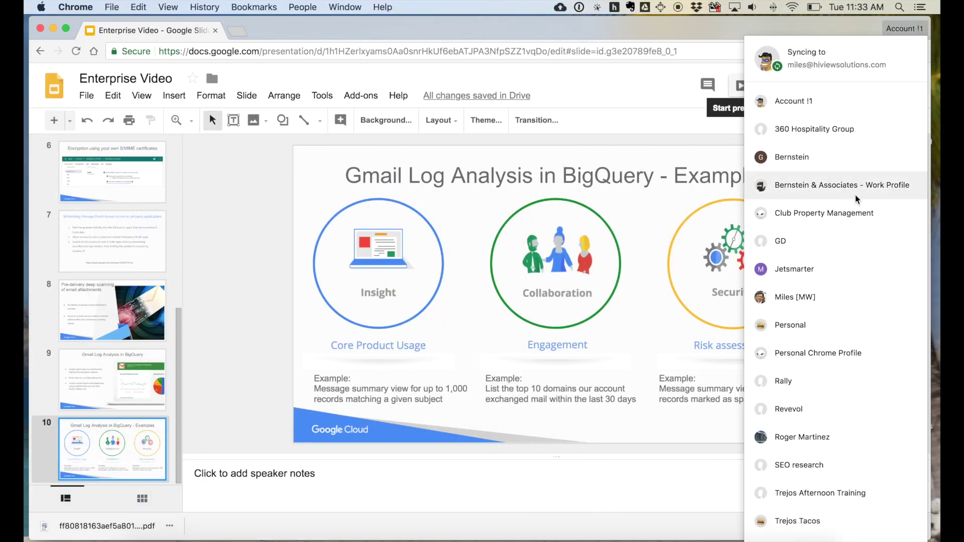
{"action": "left_click", "coordinate": [820, 432]}
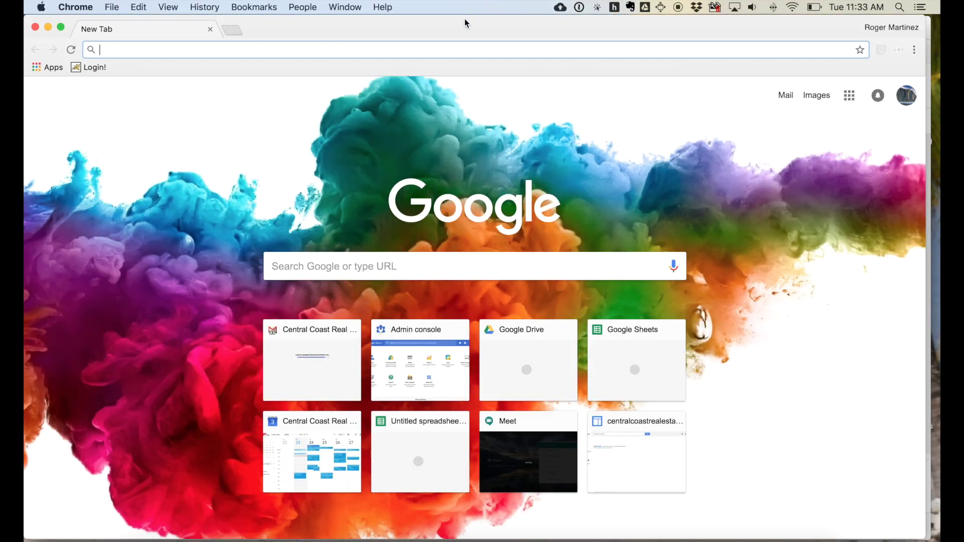
{"action": "type", "text": "admin.google.com"}
{"action": "key", "text": "Return"}
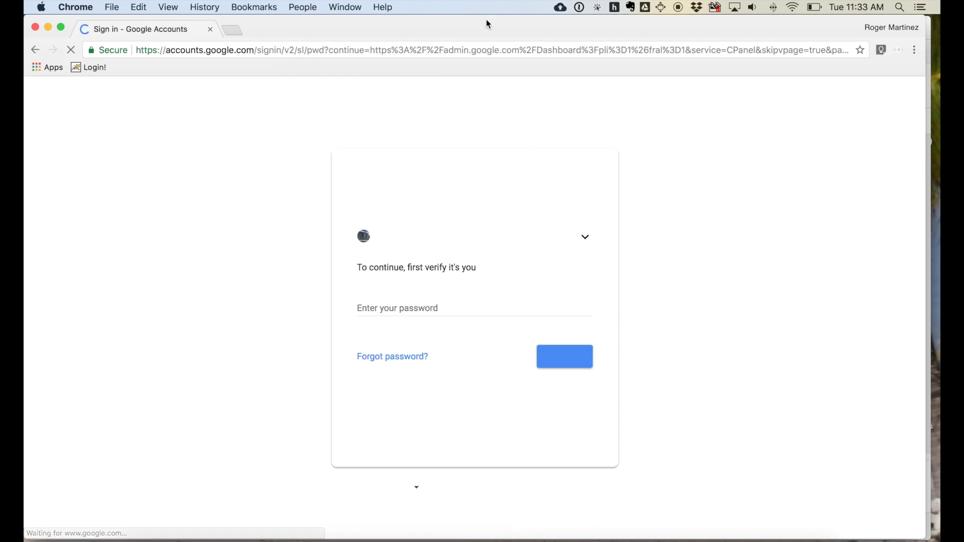
{"action": "type", "text": "•••••••••••••••"}
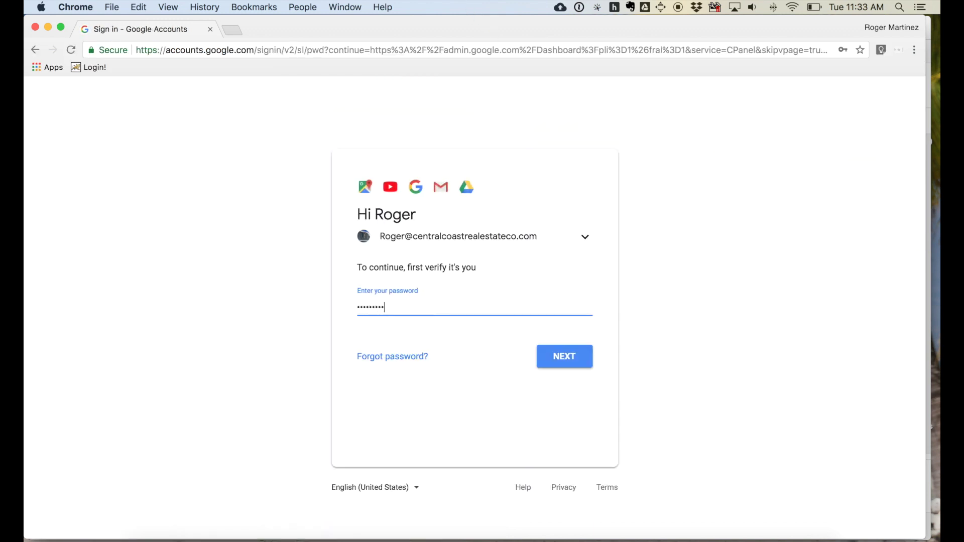
{"action": "key", "text": "Return"}
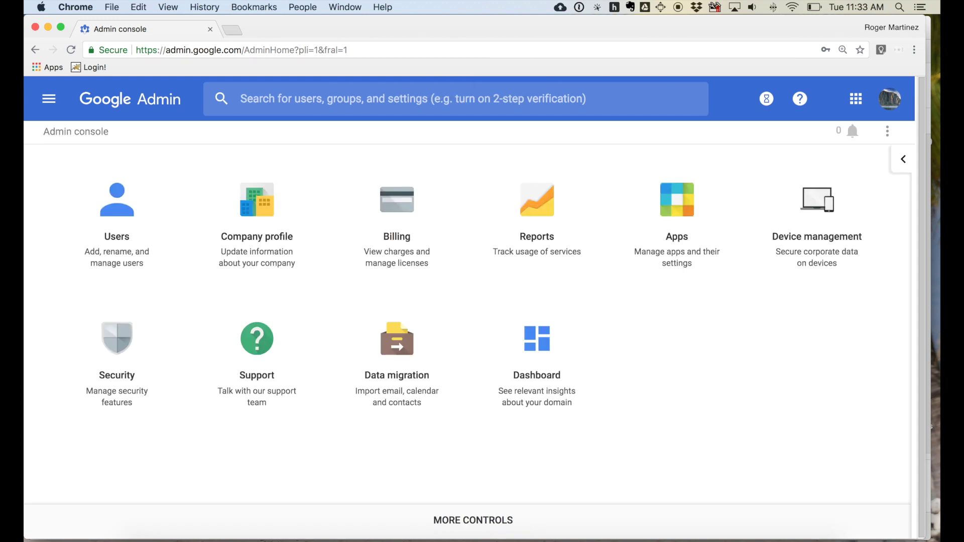
Step: Go to More controls > Rules and show the Templates tab of data loss prevention templates
{"action": "left_click", "coordinate": [484, 517]}
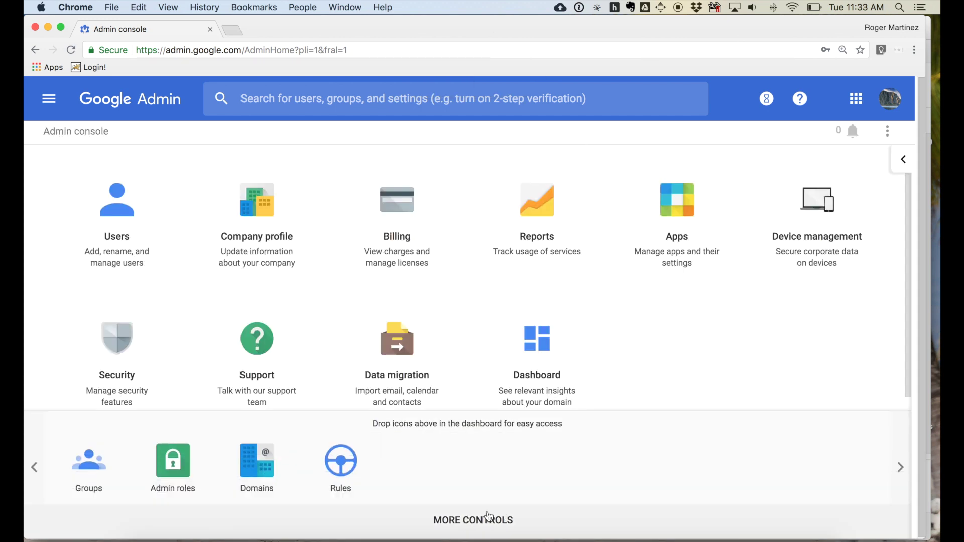
{"action": "mouse_move", "coordinate": [350, 459]}
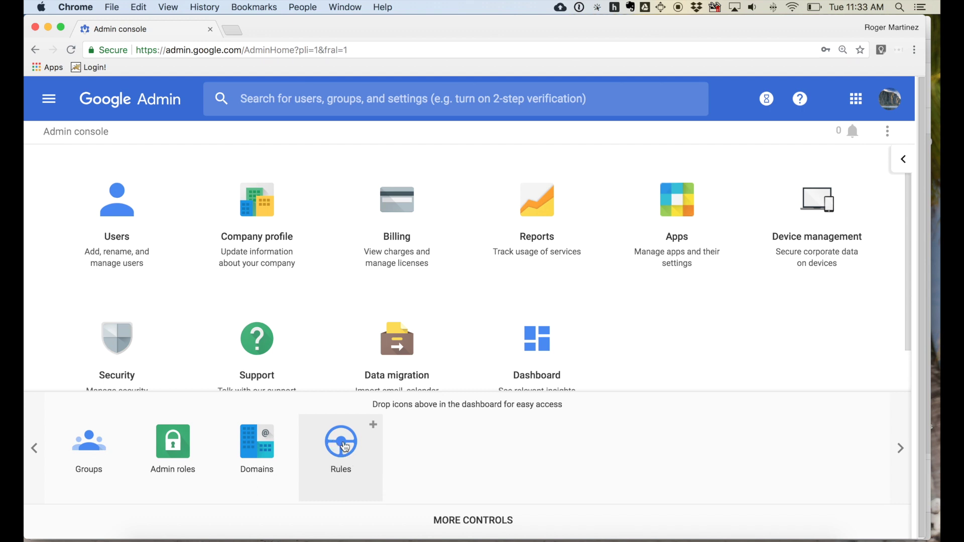
{"action": "left_click", "coordinate": [343, 445]}
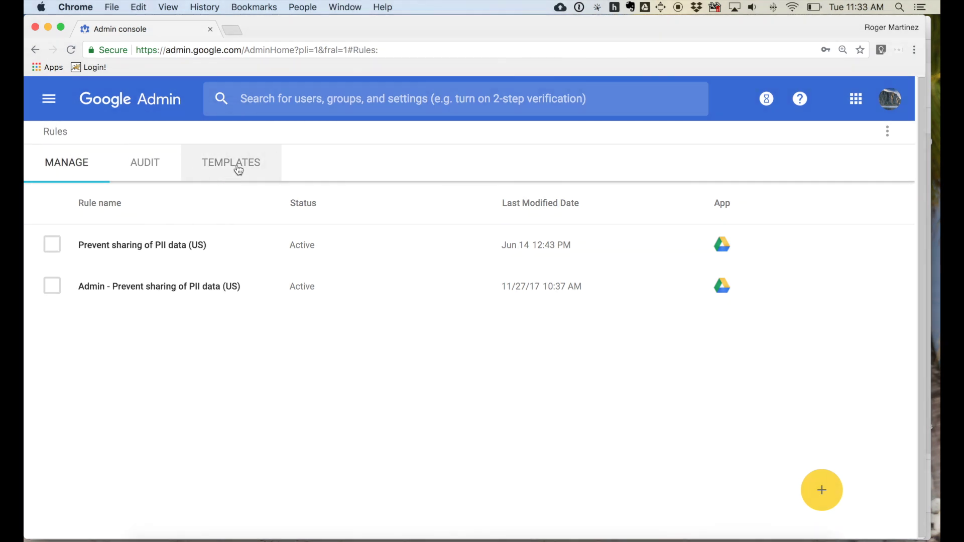
{"action": "left_click", "coordinate": [236, 165]}
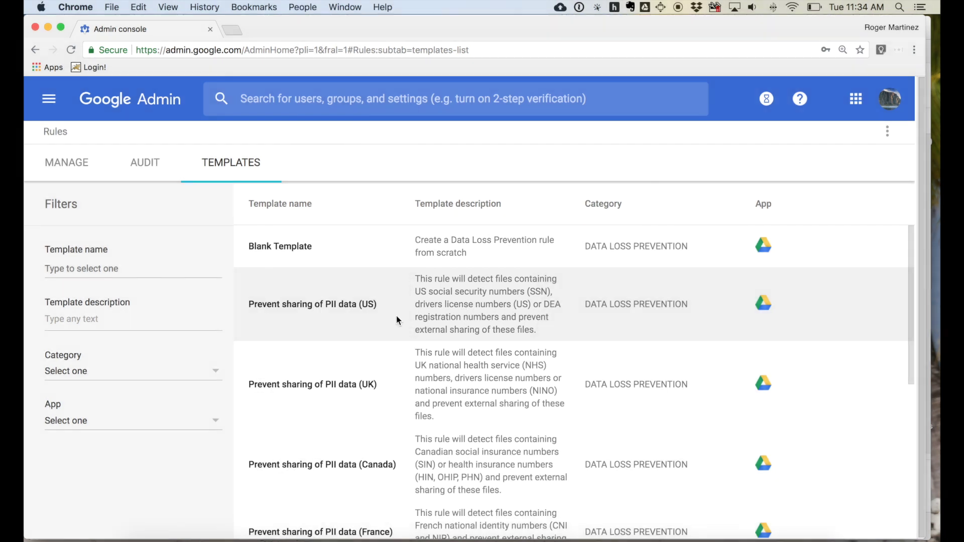
Step: Start a rule from the 'Prevent sharing of PII data (US)' template and review its triggers and conditions
{"action": "left_click", "coordinate": [299, 305]}
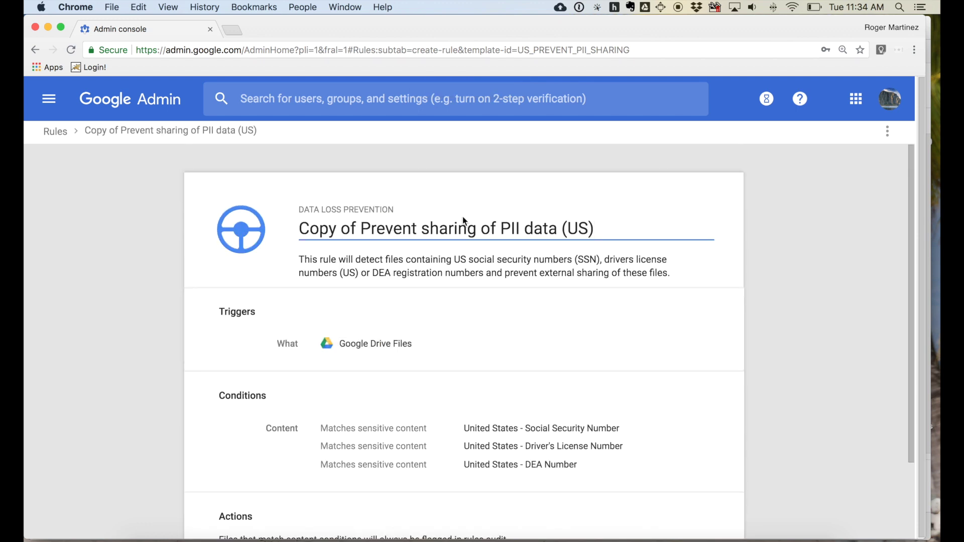
{"action": "scroll", "coordinate": [399, 243], "scroll_direction": "down", "scroll_amount": 2}
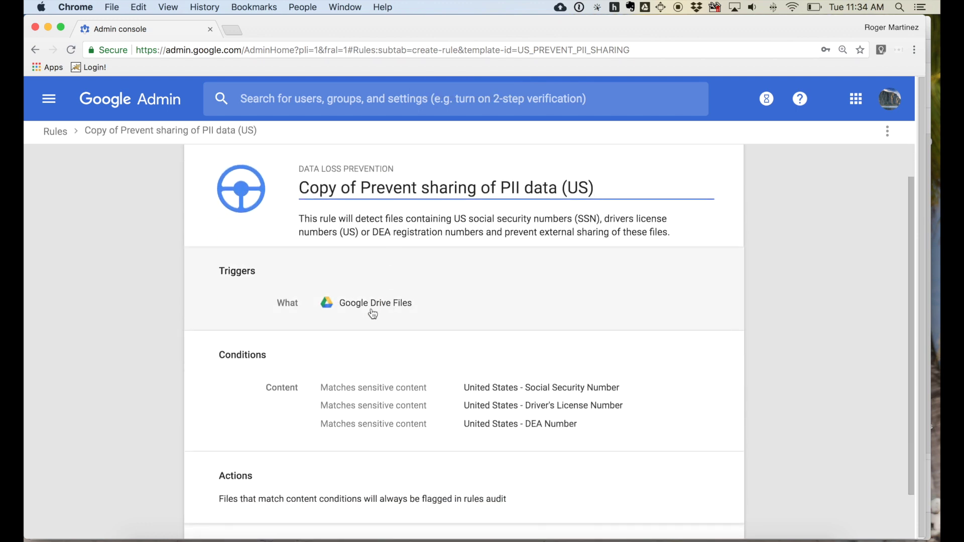
{"action": "left_click", "coordinate": [324, 310]}
{"action": "scroll", "coordinate": [275, 422], "scroll_direction": "down", "scroll_amount": 3}
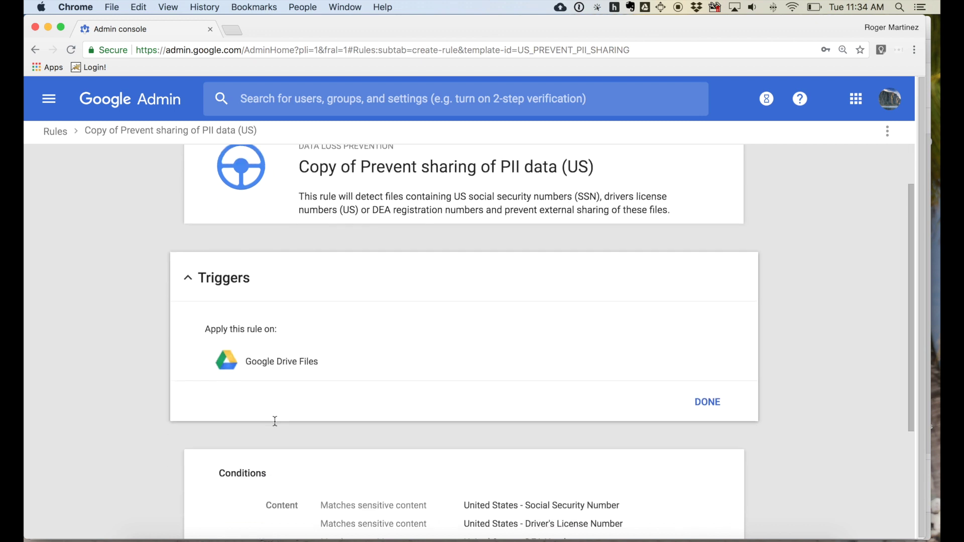
{"action": "left_click", "coordinate": [197, 286]}
{"action": "scroll", "coordinate": [311, 339], "scroll_direction": "down", "scroll_amount": 1}
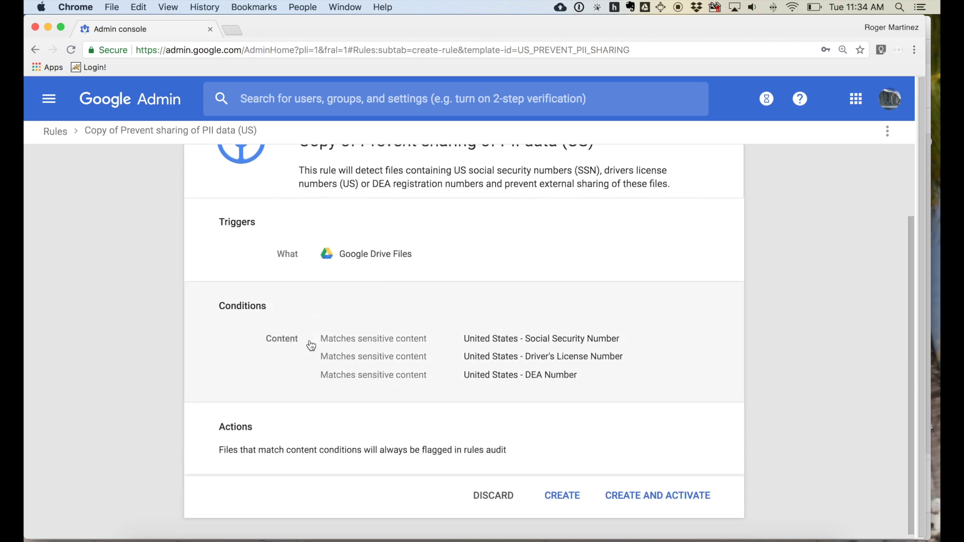
{"action": "left_click", "coordinate": [321, 343]}
{"action": "scroll", "coordinate": [338, 371], "scroll_direction": "down", "scroll_amount": 10}
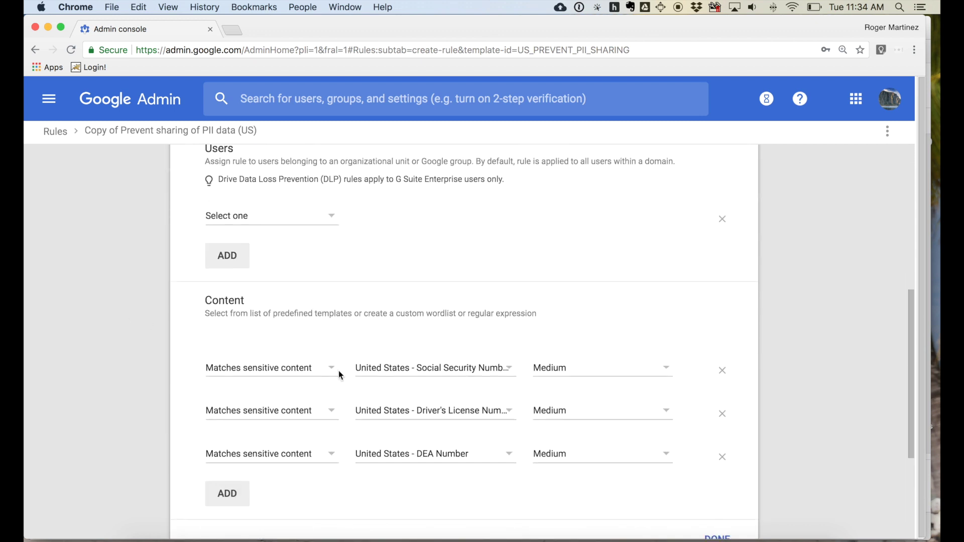
{"action": "left_click", "coordinate": [298, 282]}
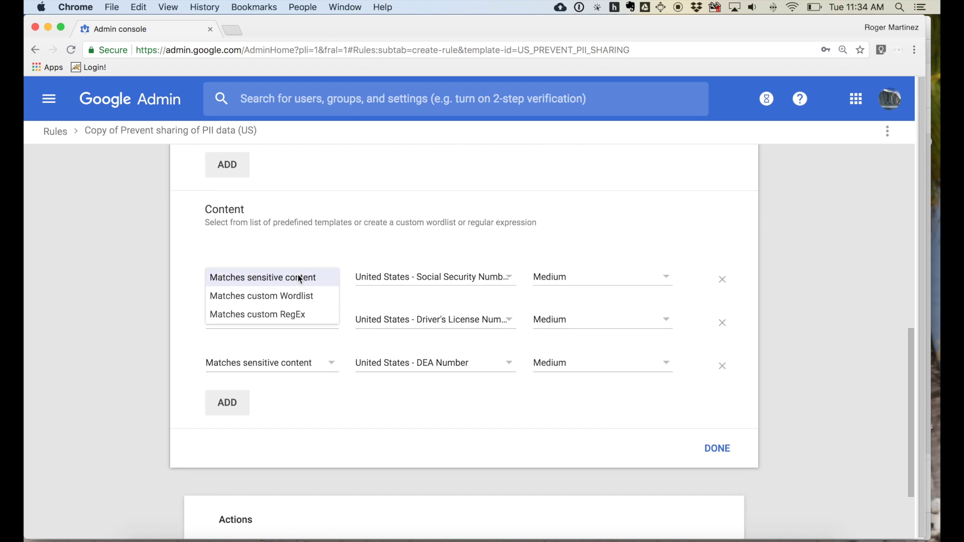
{"action": "left_click", "coordinate": [297, 274]}
{"action": "scroll", "coordinate": [402, 264], "scroll_direction": "down", "scroll_amount": 4}
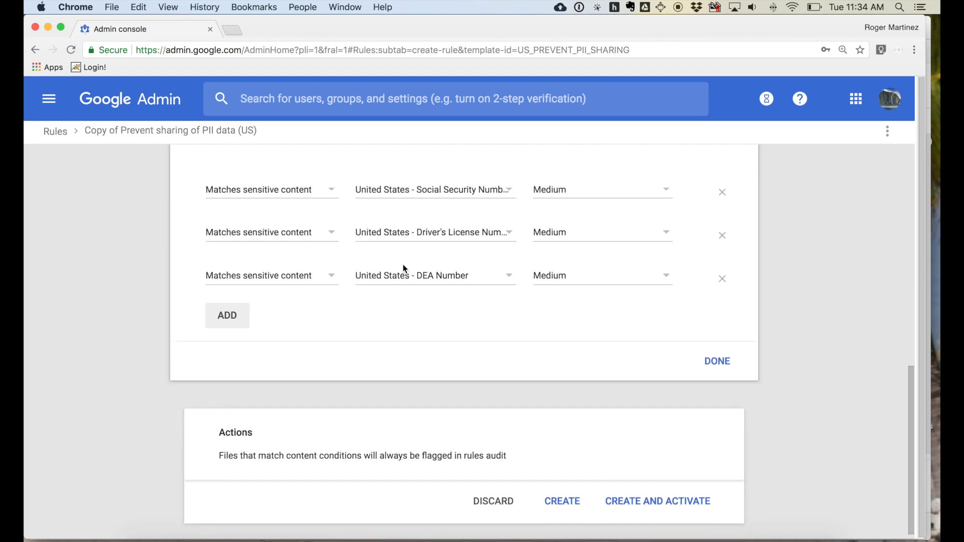
Step: Set the rule's actions to email super administrators and warn on external Drive sharing
{"action": "left_click", "coordinate": [384, 445]}
{"action": "left_click", "coordinate": [297, 388]}
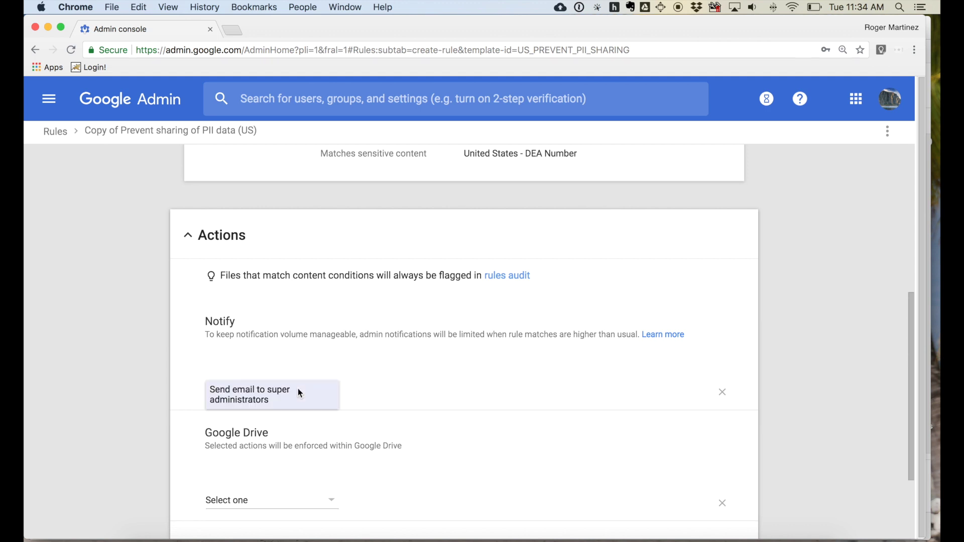
{"action": "left_click", "coordinate": [310, 389]}
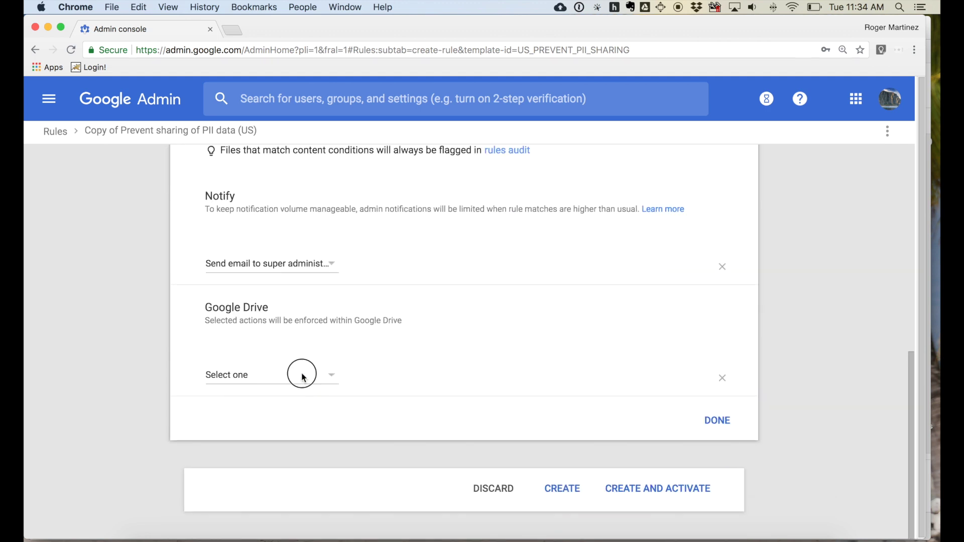
{"action": "left_click", "coordinate": [301, 372]}
{"action": "left_click", "coordinate": [305, 375]}
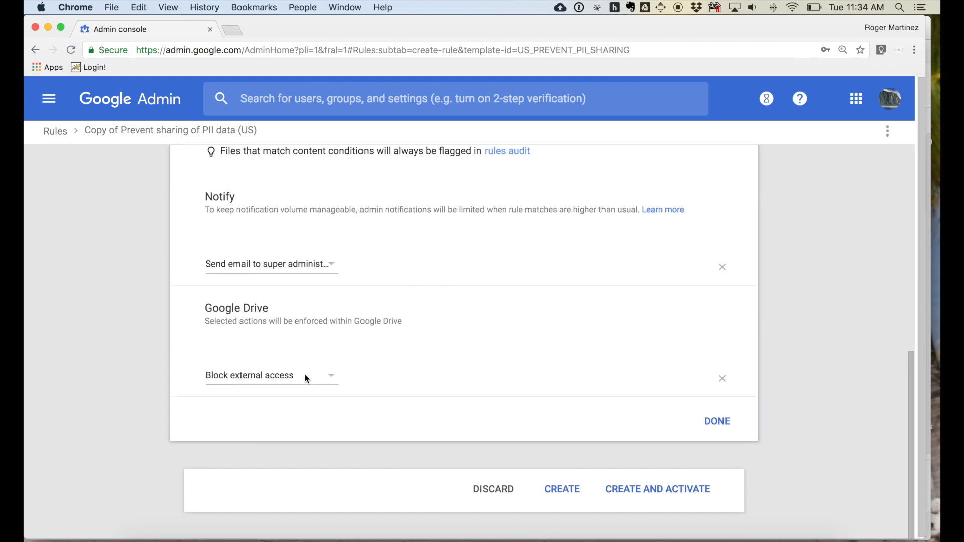
{"action": "left_click", "coordinate": [305, 375]}
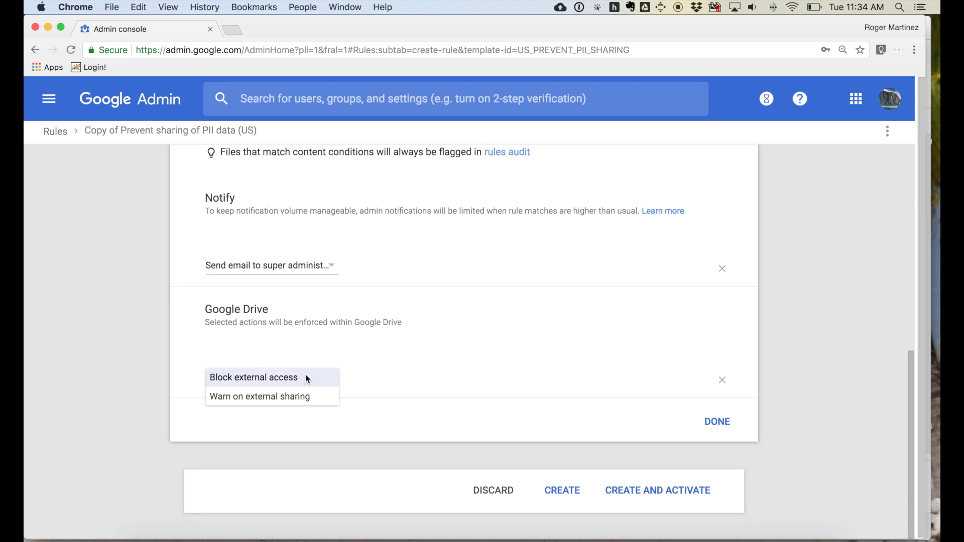
{"action": "left_click", "coordinate": [293, 396]}
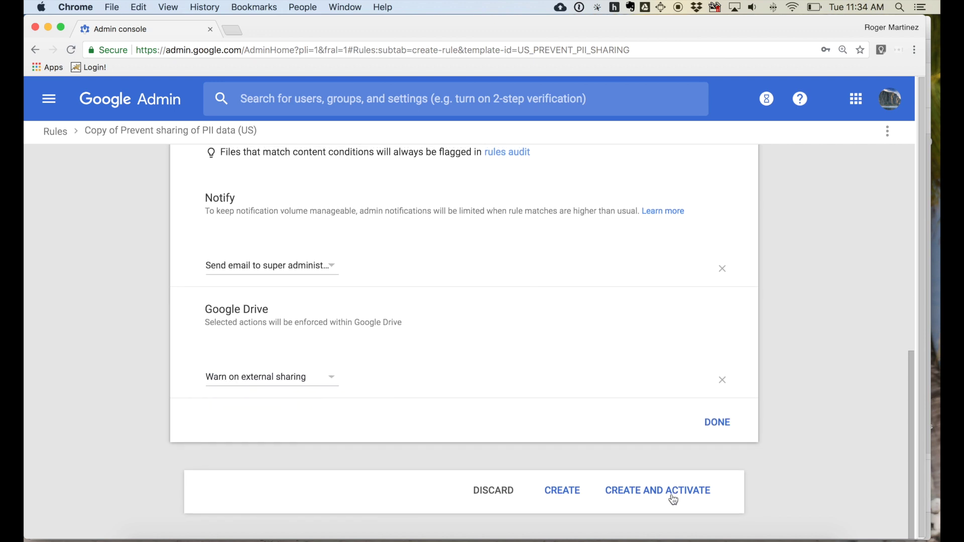
{"action": "scroll", "coordinate": [671, 497], "scroll_direction": "up", "scroll_amount": 3}
{"action": "scroll", "coordinate": [671, 497], "scroll_direction": "down", "scroll_amount": 3}
{"action": "scroll", "coordinate": [663, 502], "scroll_direction": "up", "scroll_amount": 1}
{"action": "scroll", "coordinate": [658, 509], "scroll_direction": "up", "scroll_amount": 7}
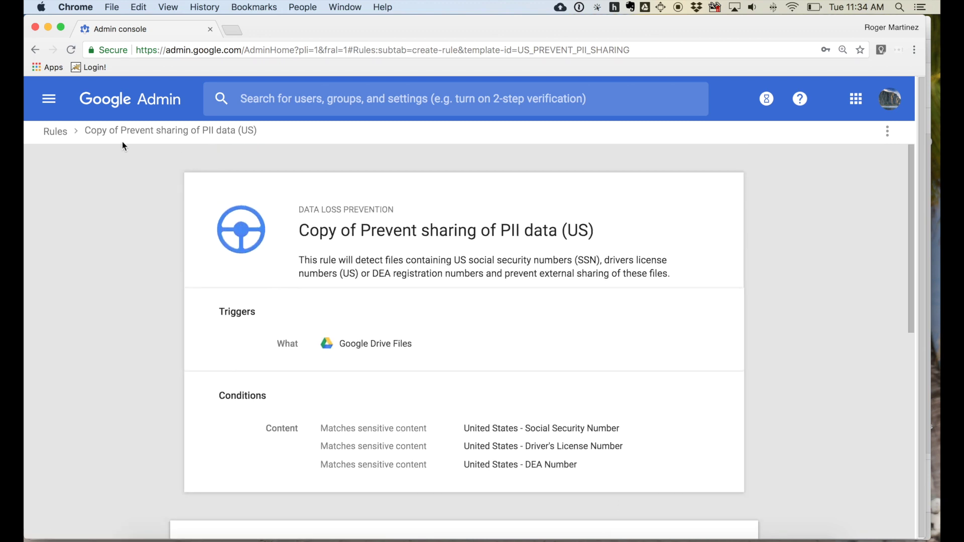
Step: Open the Rules audit log and scroll across the table of items flagged by the PII rules
{"action": "left_click", "coordinate": [58, 132]}
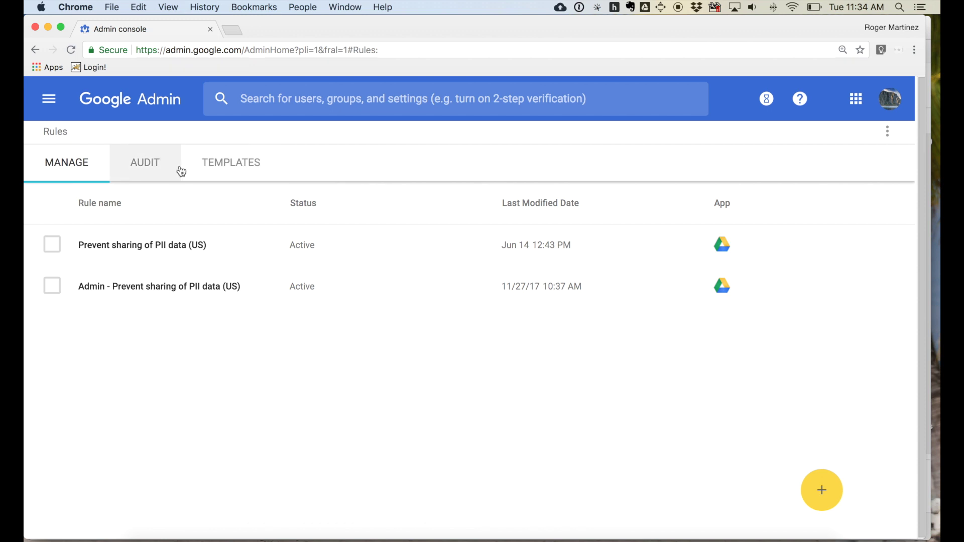
{"action": "left_click", "coordinate": [144, 161]}
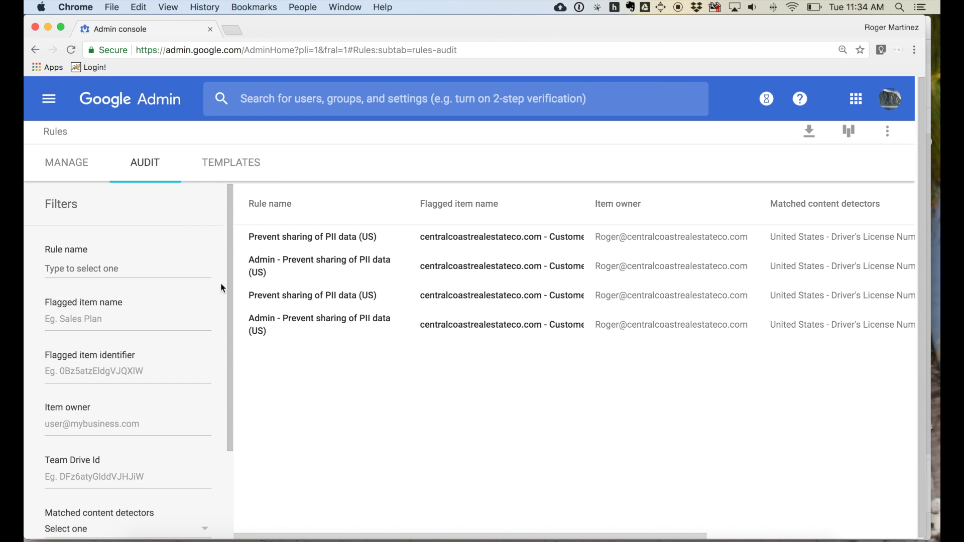
{"action": "scroll", "coordinate": [221, 282], "scroll_direction": "down", "scroll_amount": 1}
{"action": "scroll", "coordinate": [498, 252], "scroll_direction": "right", "scroll_amount": 10}
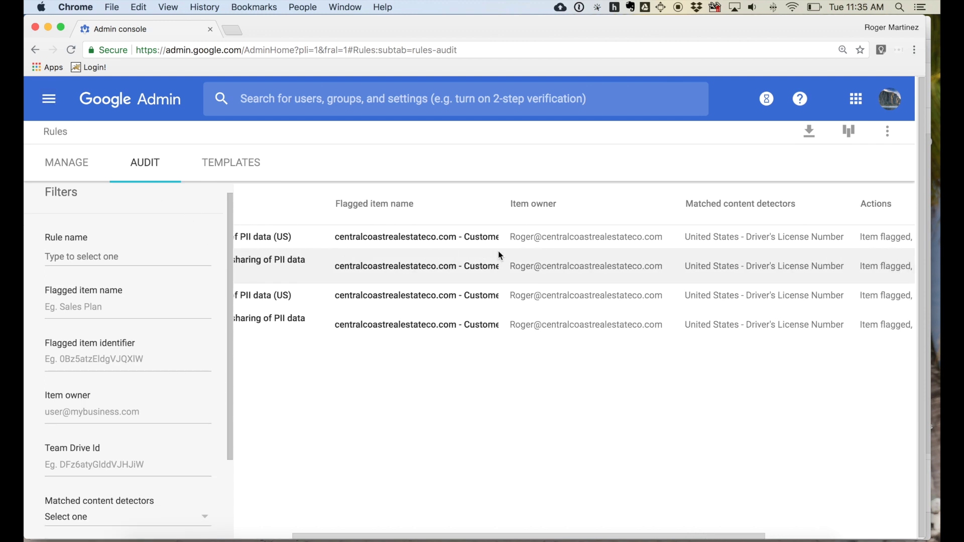
{"action": "scroll", "coordinate": [497, 254], "scroll_direction": "left", "scroll_amount": 10}
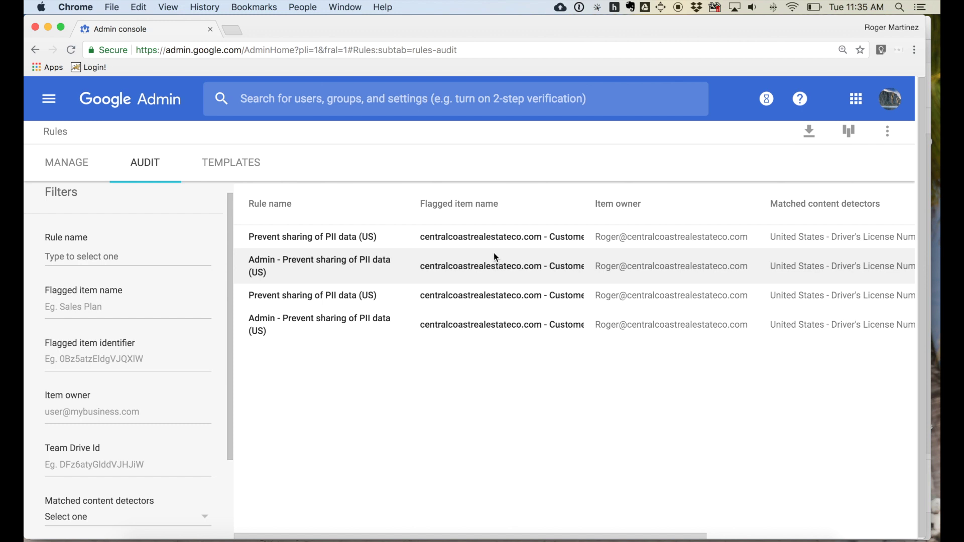
{"action": "scroll", "coordinate": [589, 245], "scroll_direction": "right", "scroll_amount": 3}
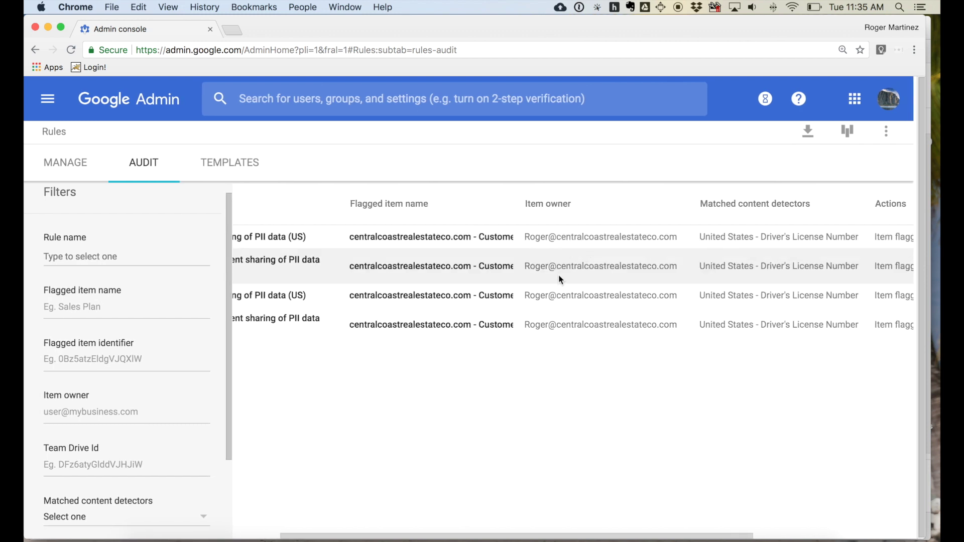
{"action": "scroll", "coordinate": [769, 244], "scroll_direction": "right", "scroll_amount": 2}
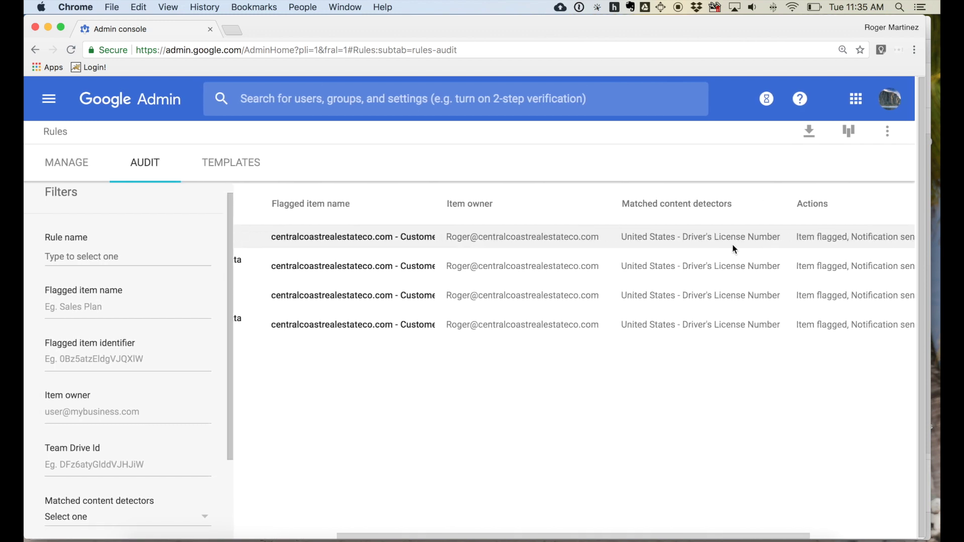
{"action": "scroll", "coordinate": [732, 246], "scroll_direction": "left", "scroll_amount": 4}
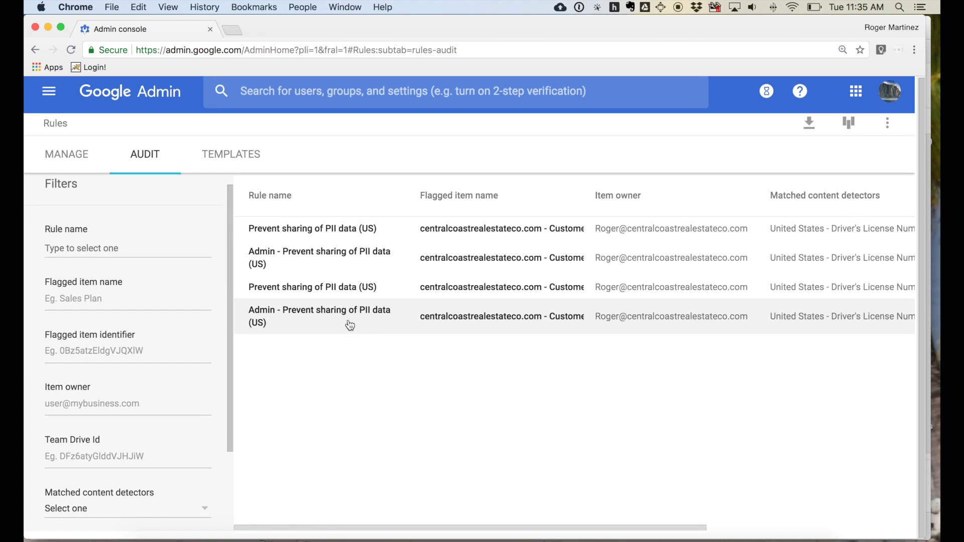
{"action": "left_click", "coordinate": [49, 100]}
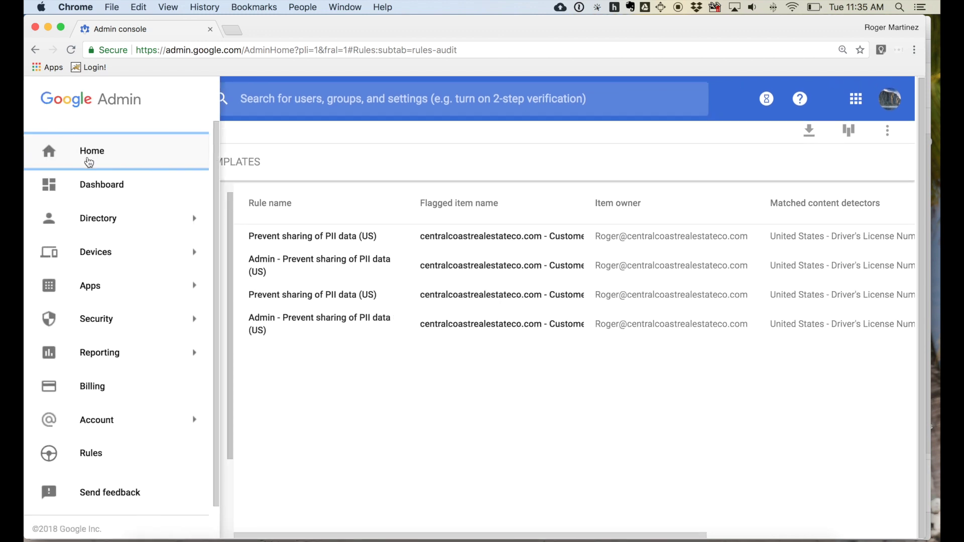
Step: Open Apps > G Suite > Gmail and expand Manage quarantines, which lists only the Default quarantine
{"action": "mouse_move", "coordinate": [93, 284]}
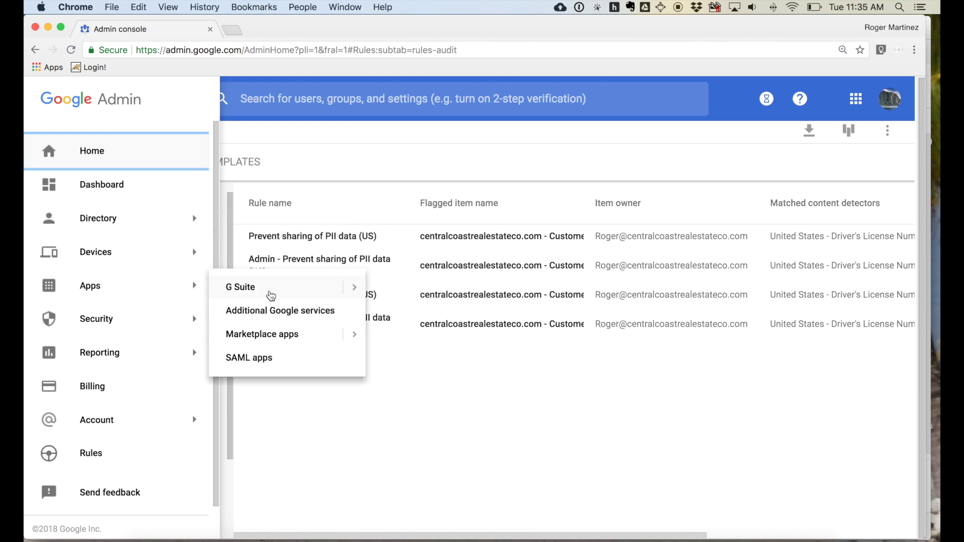
{"action": "left_click", "coordinate": [256, 291]}
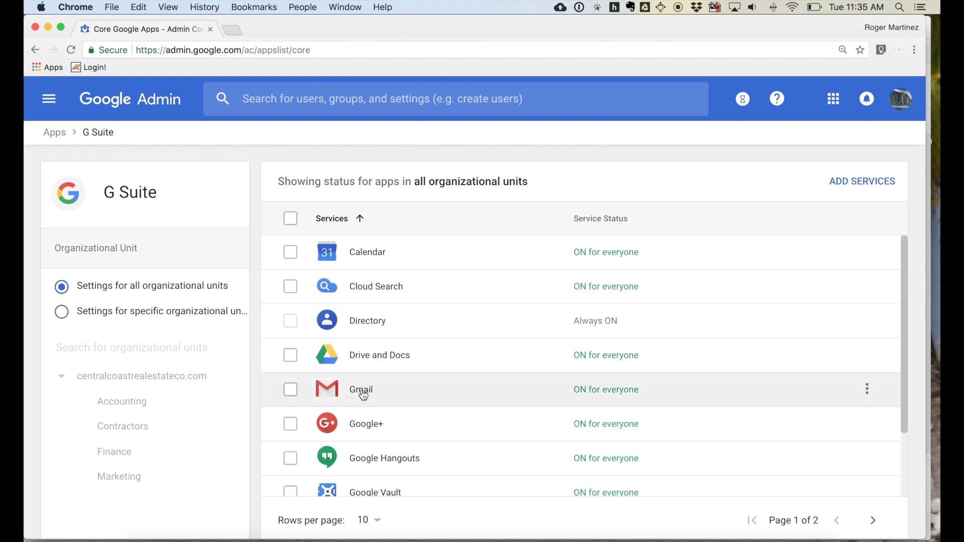
{"action": "left_click", "coordinate": [378, 391]}
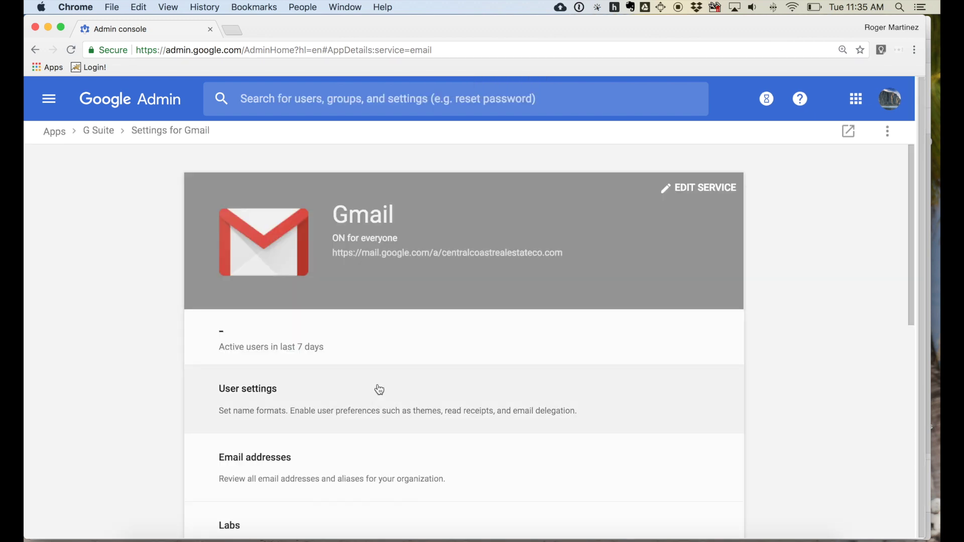
{"action": "scroll", "coordinate": [380, 390], "scroll_direction": "down", "scroll_amount": 3}
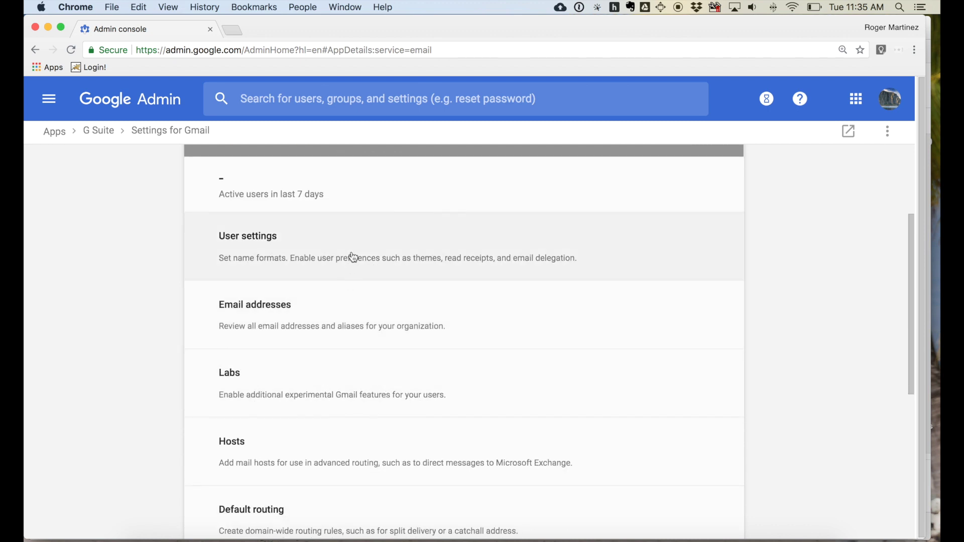
{"action": "scroll", "coordinate": [354, 257], "scroll_direction": "down", "scroll_amount": 7}
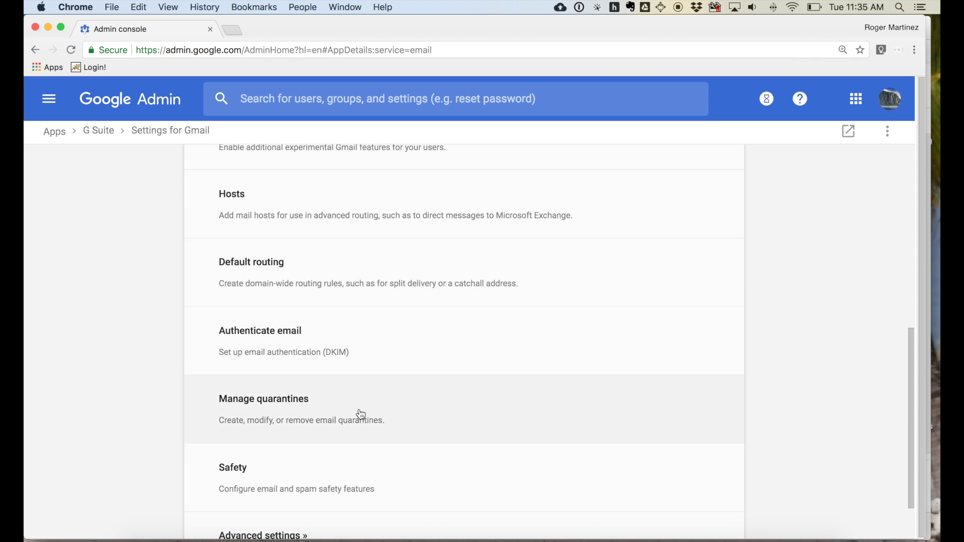
{"action": "left_click", "coordinate": [361, 414]}
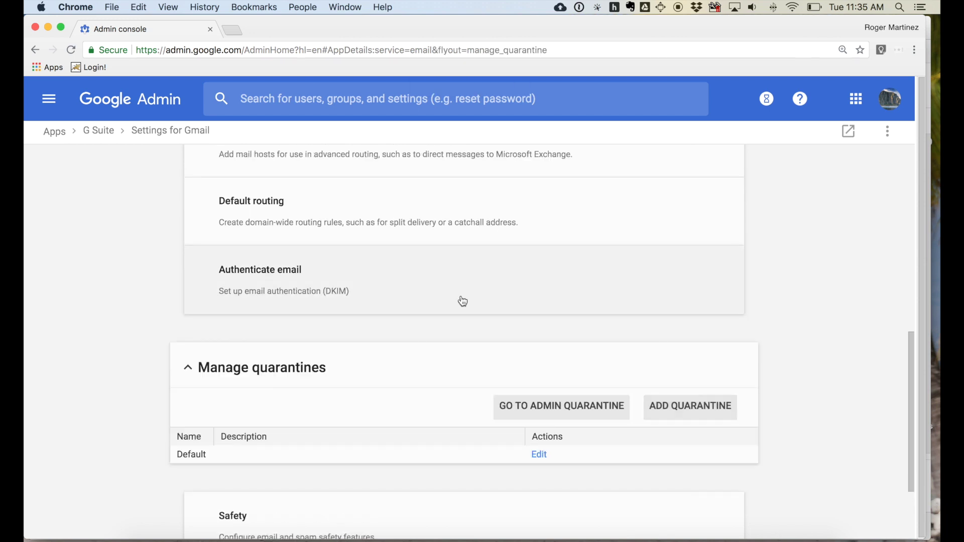
{"action": "scroll", "coordinate": [428, 340], "scroll_direction": "down", "scroll_amount": 3}
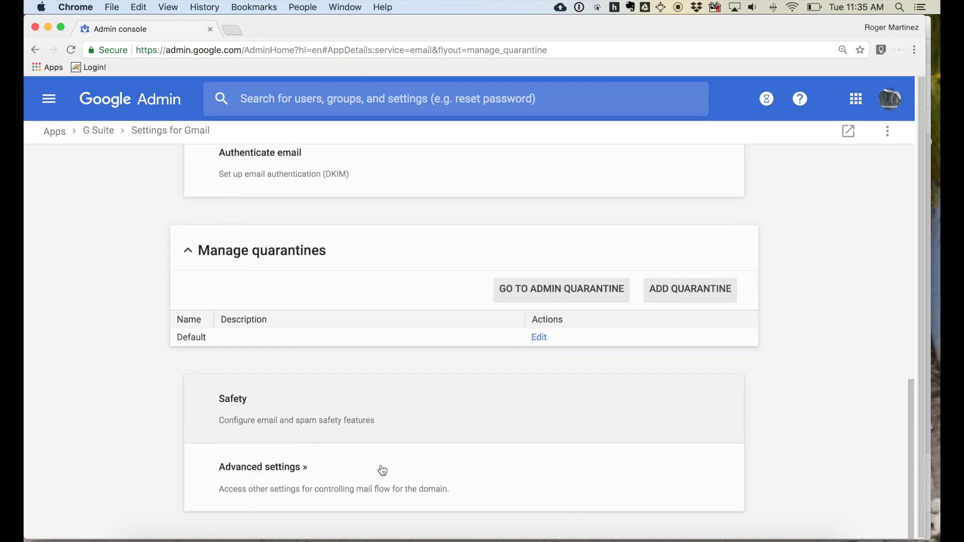
Step: Open Gmail's Advanced settings and scroll through the General Settings
{"action": "left_click", "coordinate": [369, 471]}
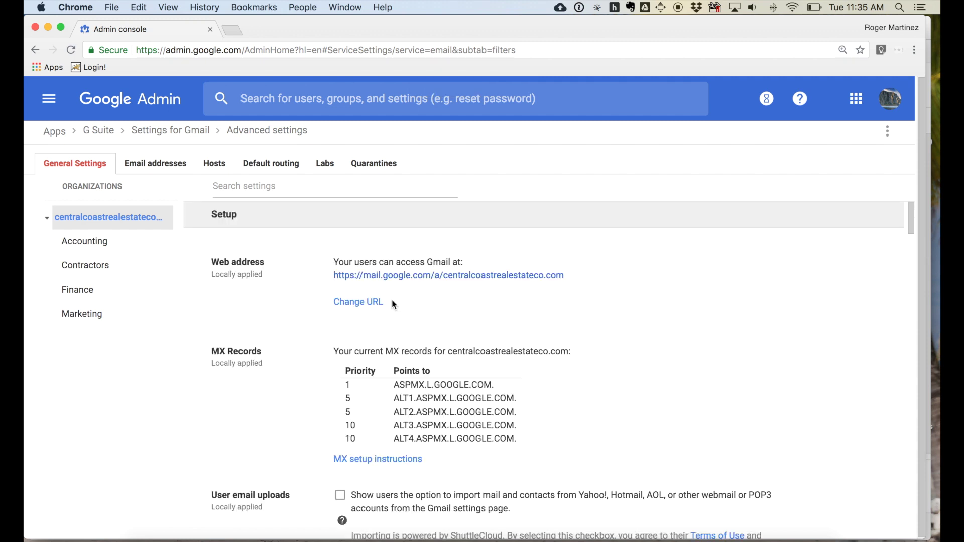
{"action": "scroll", "coordinate": [391, 300], "scroll_direction": "down", "scroll_amount": 6}
{"action": "scroll", "coordinate": [476, 312], "scroll_direction": "up", "scroll_amount": 3}
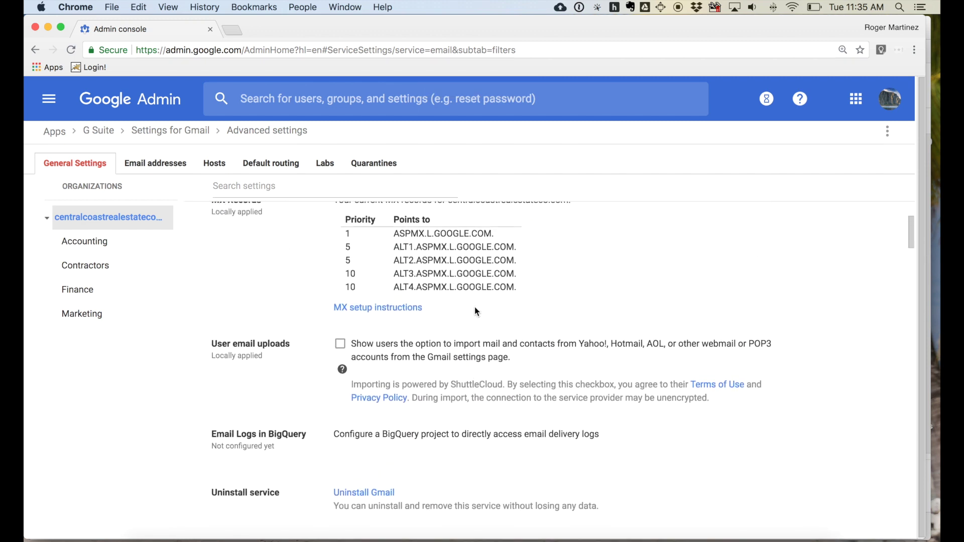
{"action": "scroll", "coordinate": [373, 283], "scroll_direction": "down", "scroll_amount": 5}
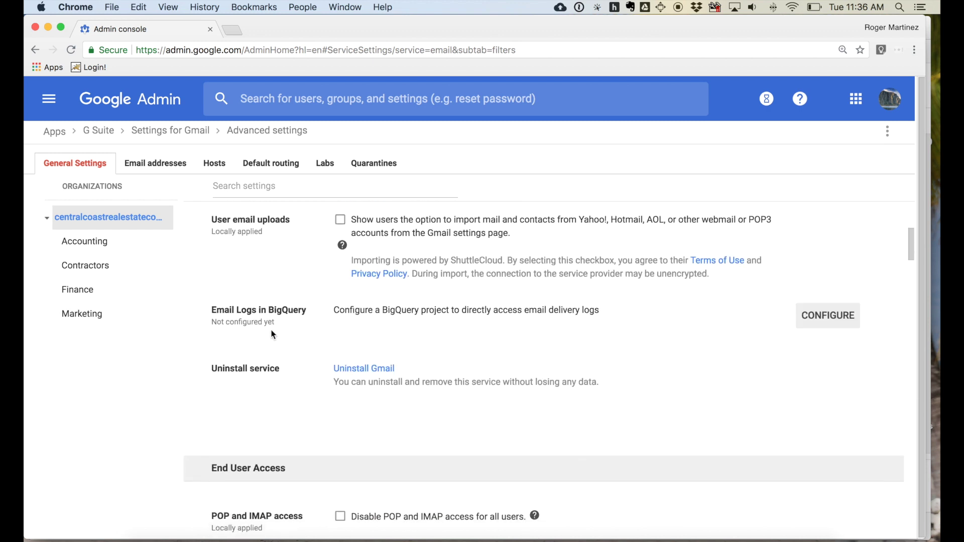
{"action": "scroll", "coordinate": [457, 262], "scroll_direction": "down", "scroll_amount": 6}
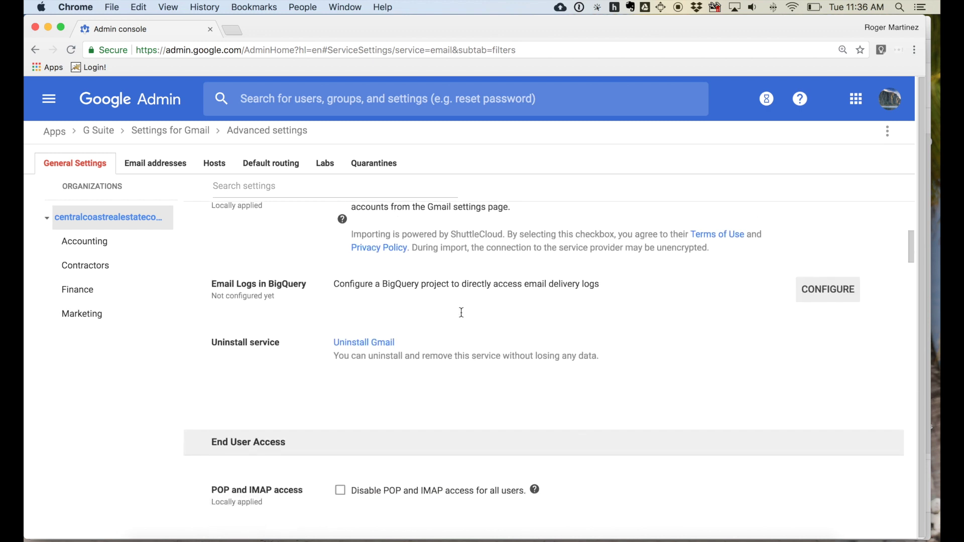
{"action": "scroll", "coordinate": [458, 262], "scroll_direction": "down", "scroll_amount": 5}
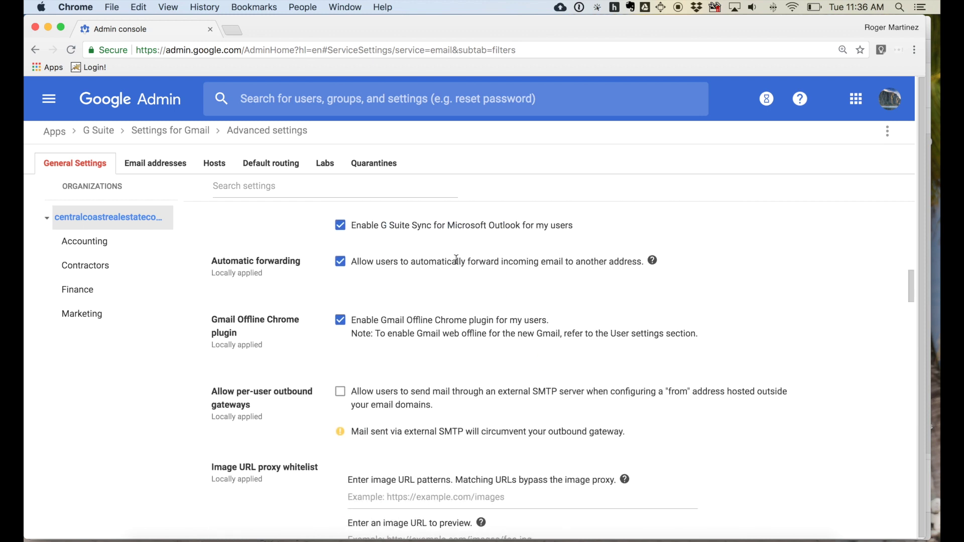
{"action": "scroll", "coordinate": [444, 276], "scroll_direction": "down", "scroll_amount": 10}
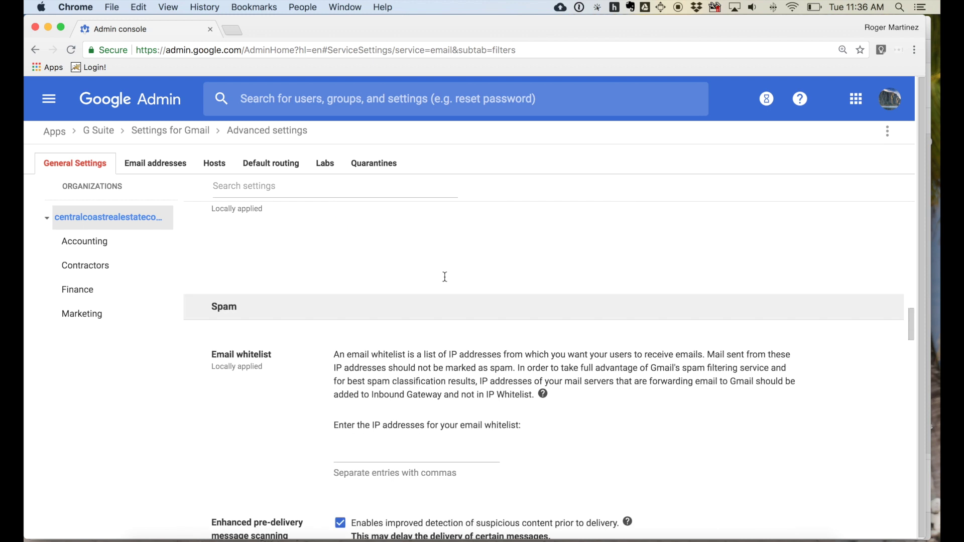
{"action": "scroll", "coordinate": [445, 277], "scroll_direction": "down", "scroll_amount": 6}
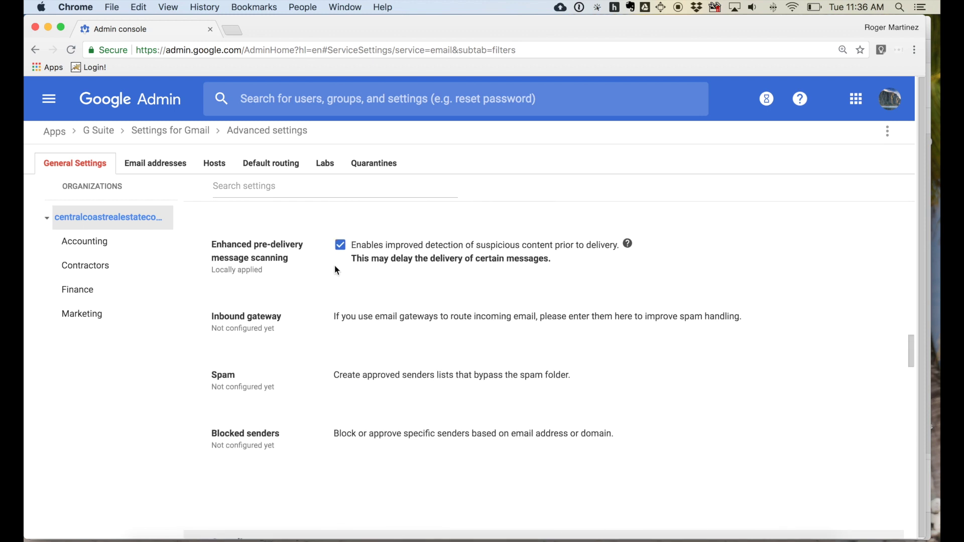
Step: Scroll past the Enhanced pre-delivery message scanning setting to the SSN Quarantine and CC Quarantine compliance rules
{"action": "left_click_drag", "start_coordinate": [221, 246], "coordinate": [483, 273]}
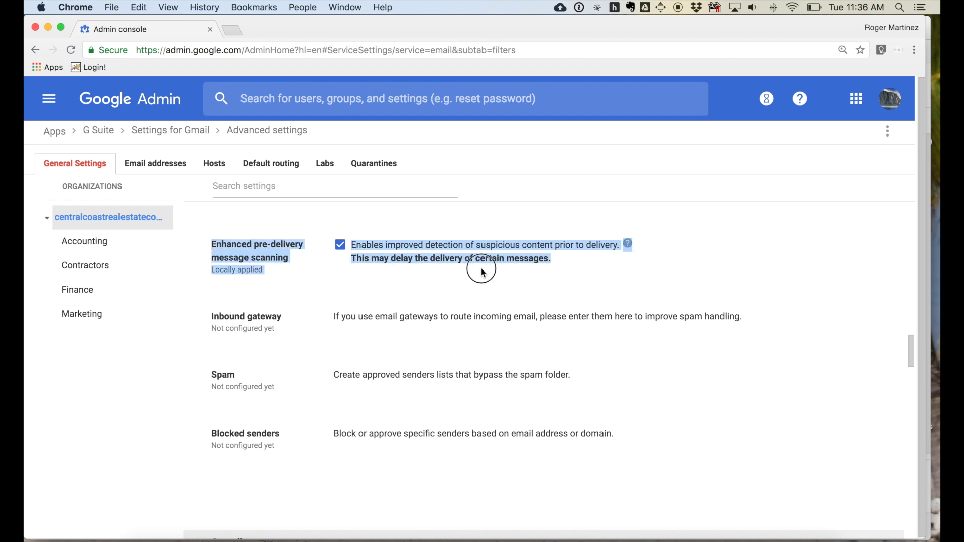
{"action": "left_click", "coordinate": [482, 271]}
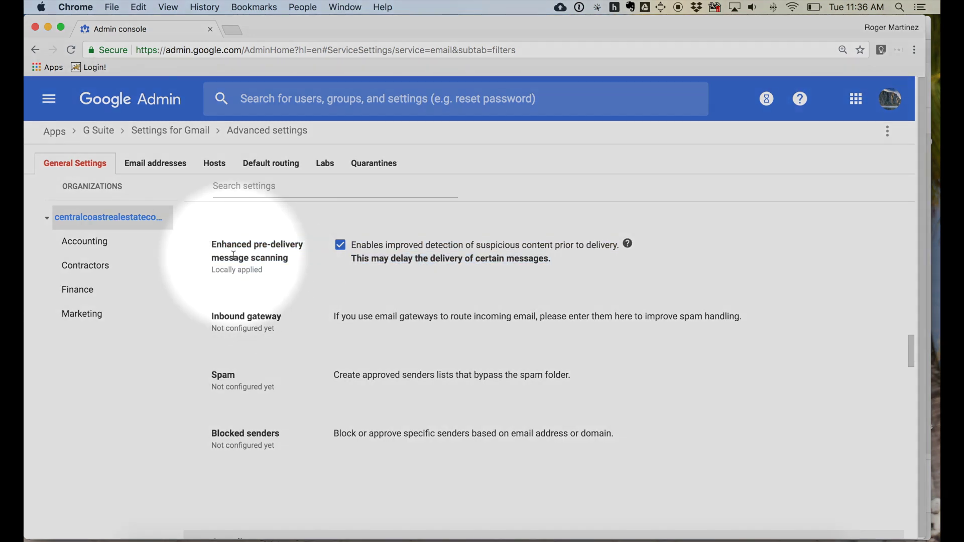
{"action": "scroll", "coordinate": [442, 267], "scroll_direction": "down", "scroll_amount": 3}
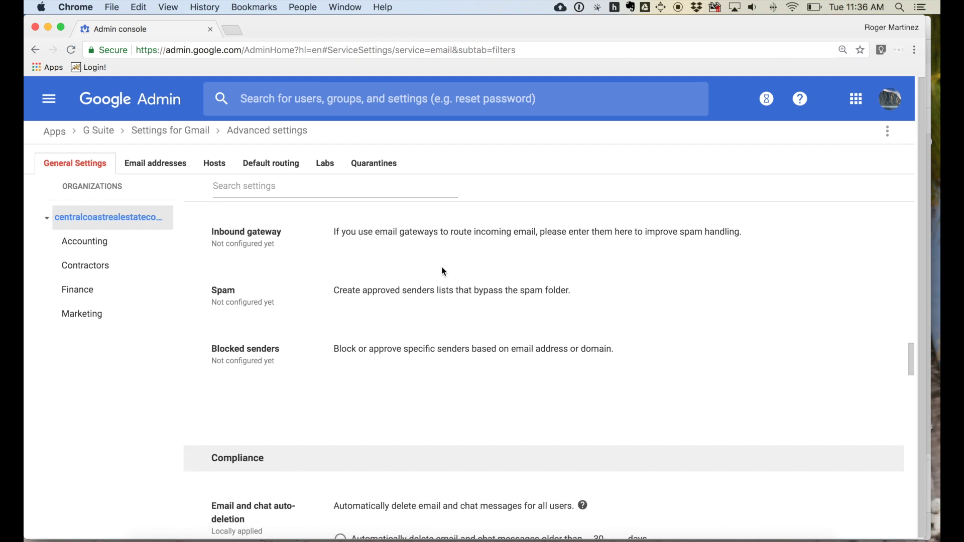
{"action": "scroll", "coordinate": [442, 267], "scroll_direction": "down", "scroll_amount": 5}
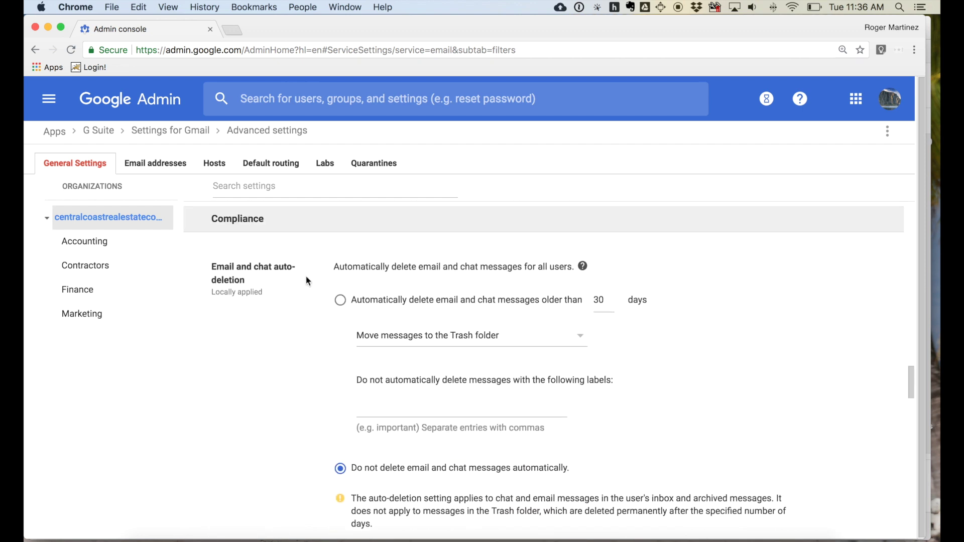
{"action": "scroll", "coordinate": [317, 279], "scroll_direction": "down", "scroll_amount": 4}
{"action": "scroll", "coordinate": [397, 296], "scroll_direction": "up", "scroll_amount": 4}
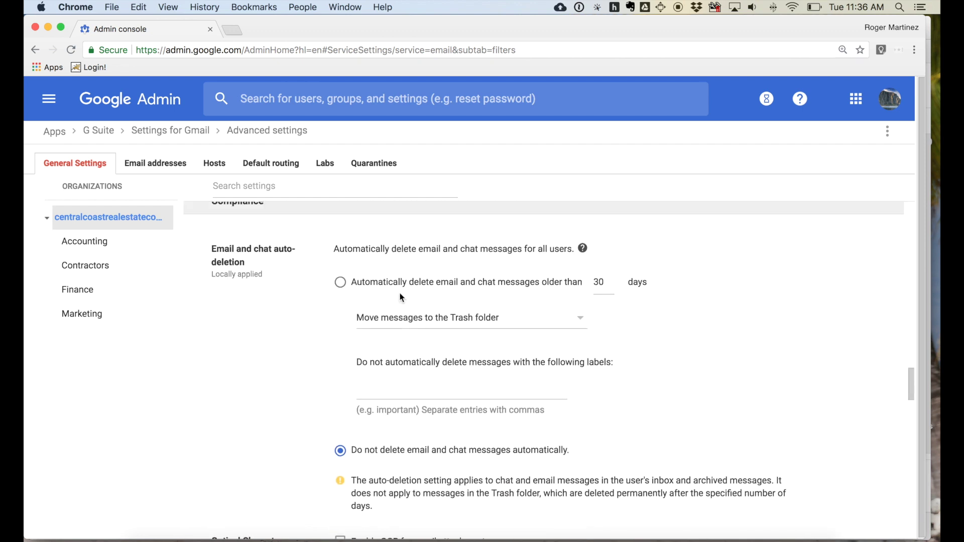
{"action": "scroll", "coordinate": [315, 282], "scroll_direction": "down", "scroll_amount": 10}
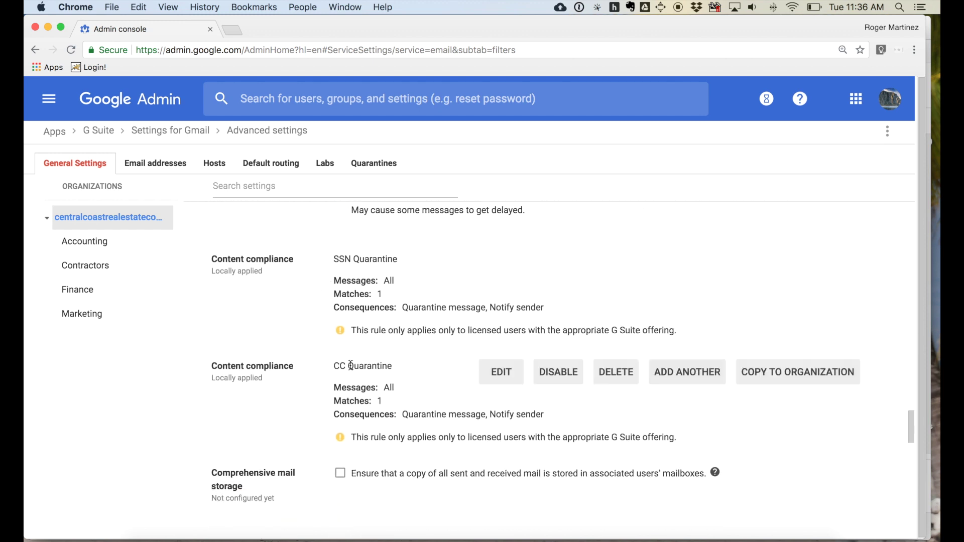
{"action": "scroll", "coordinate": [351, 369], "scroll_direction": "down", "scroll_amount": 2}
{"action": "scroll", "coordinate": [350, 369], "scroll_direction": "up", "scroll_amount": 2}
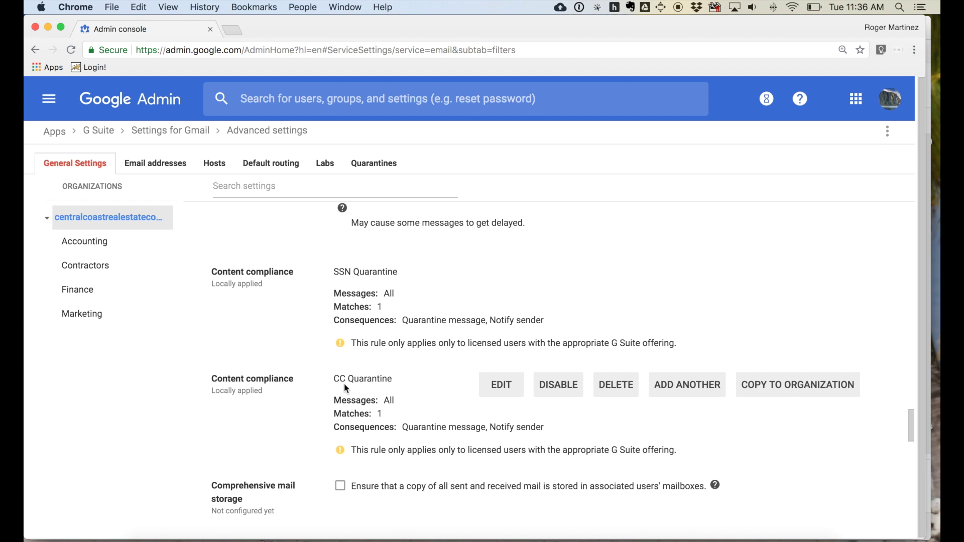
{"action": "mouse_move", "coordinate": [362, 301]}
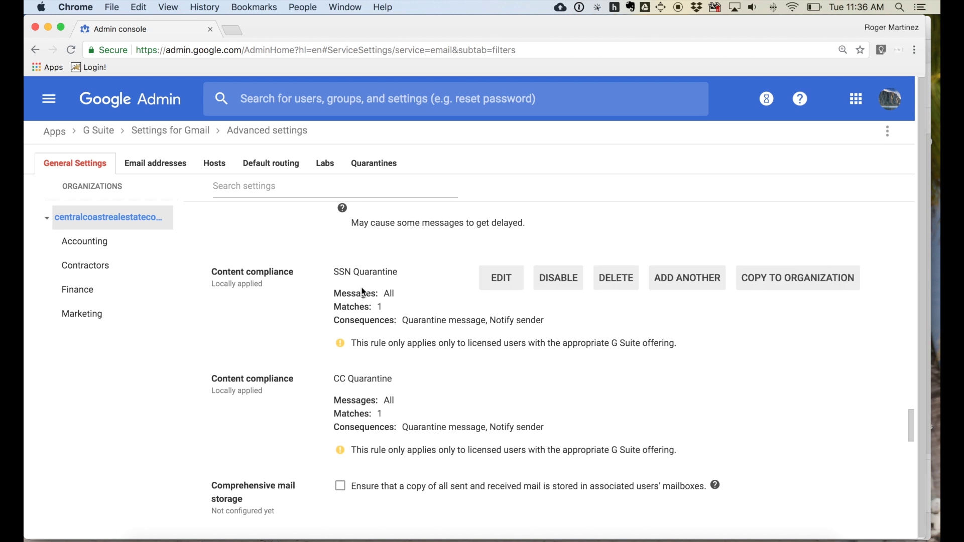
{"action": "mouse_move", "coordinate": [344, 378]}
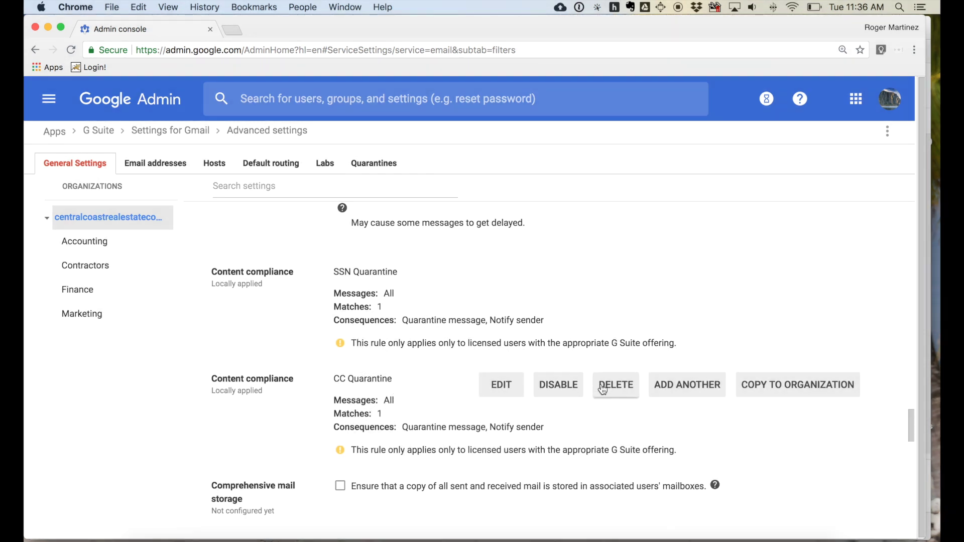
{"action": "left_click", "coordinate": [516, 385]}
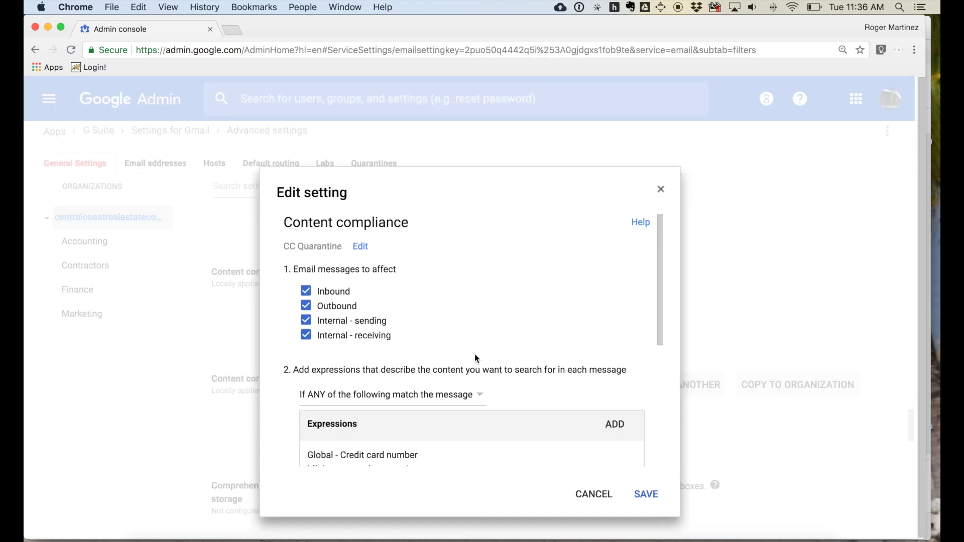
{"action": "scroll", "coordinate": [474, 354], "scroll_direction": "down", "scroll_amount": 5}
{"action": "scroll", "coordinate": [415, 289], "scroll_direction": "up", "scroll_amount": 1}
{"action": "scroll", "coordinate": [444, 315], "scroll_direction": "down", "scroll_amount": 3}
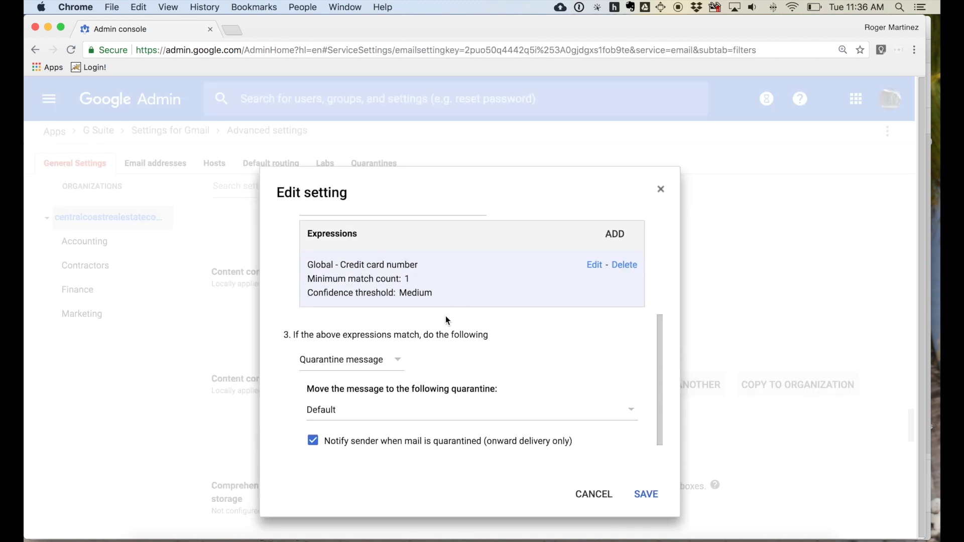
{"action": "scroll", "coordinate": [448, 348], "scroll_direction": "up", "scroll_amount": 2}
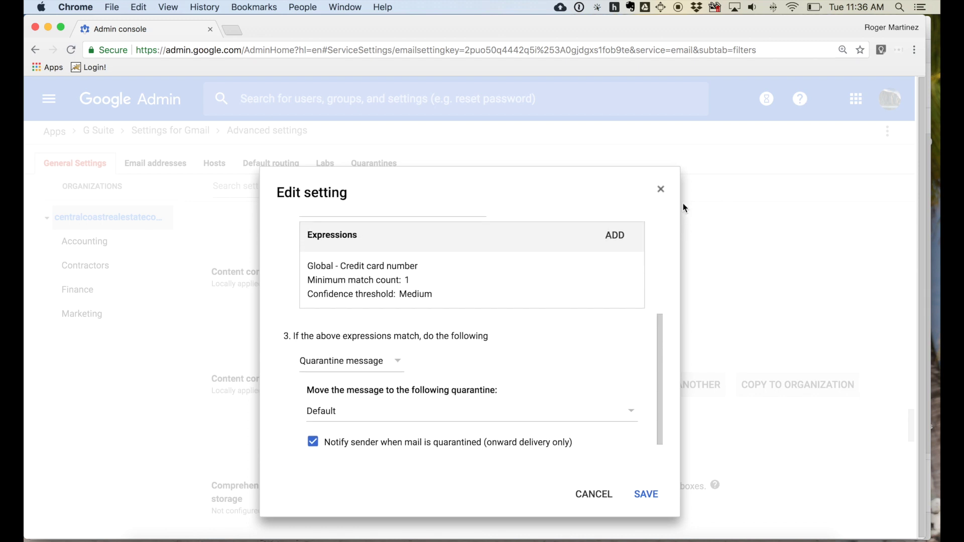
{"action": "left_click", "coordinate": [661, 189]}
{"action": "scroll", "coordinate": [473, 357], "scroll_direction": "down", "scroll_amount": 3}
{"action": "scroll", "coordinate": [473, 359], "scroll_direction": "down", "scroll_amount": 10}
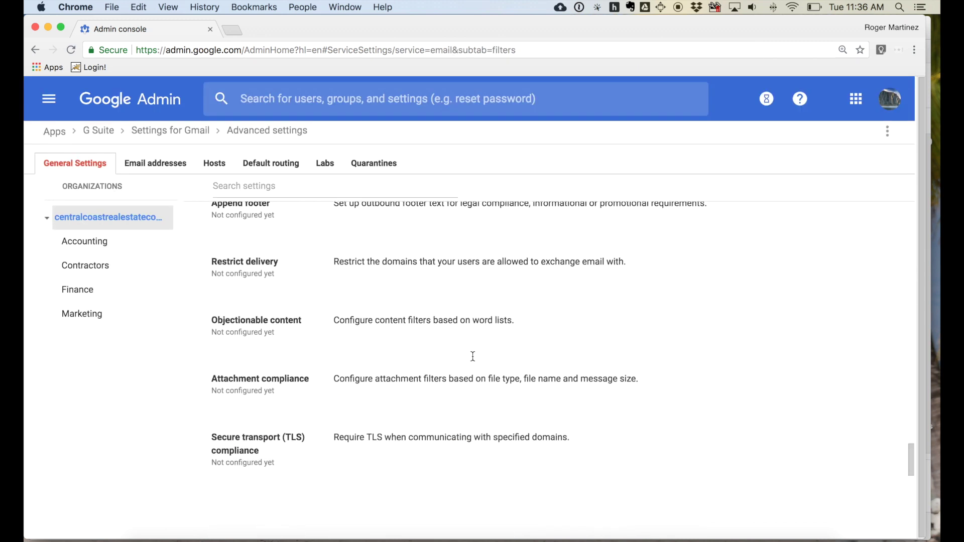
{"action": "scroll", "coordinate": [473, 360], "scroll_direction": "down", "scroll_amount": 6}
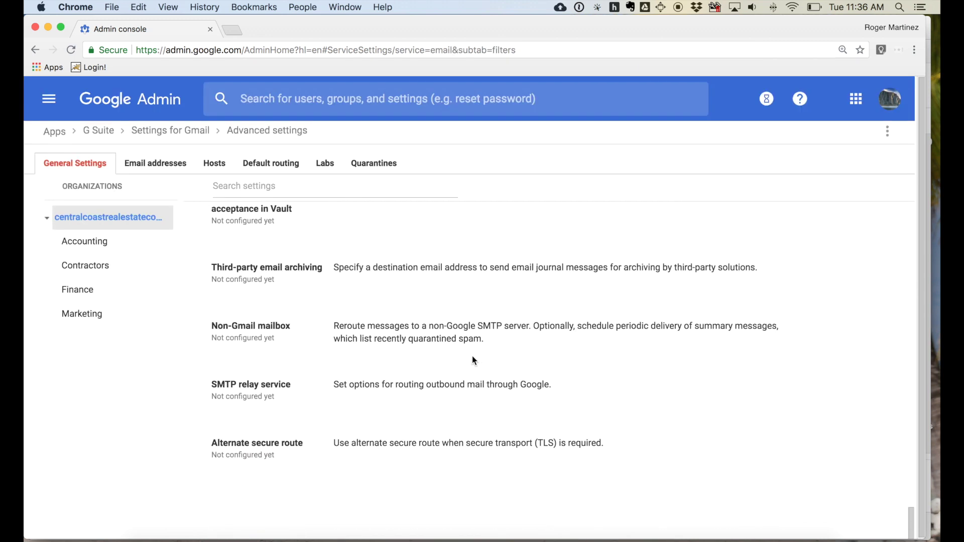
{"action": "scroll", "coordinate": [333, 240], "scroll_direction": "up", "scroll_amount": 5}
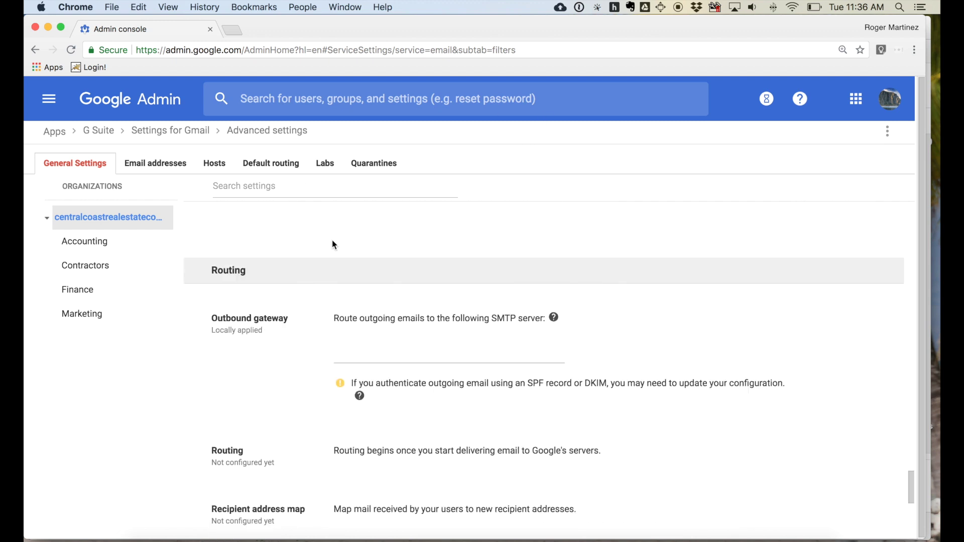
{"action": "scroll", "coordinate": [309, 241], "scroll_direction": "up", "scroll_amount": 10}
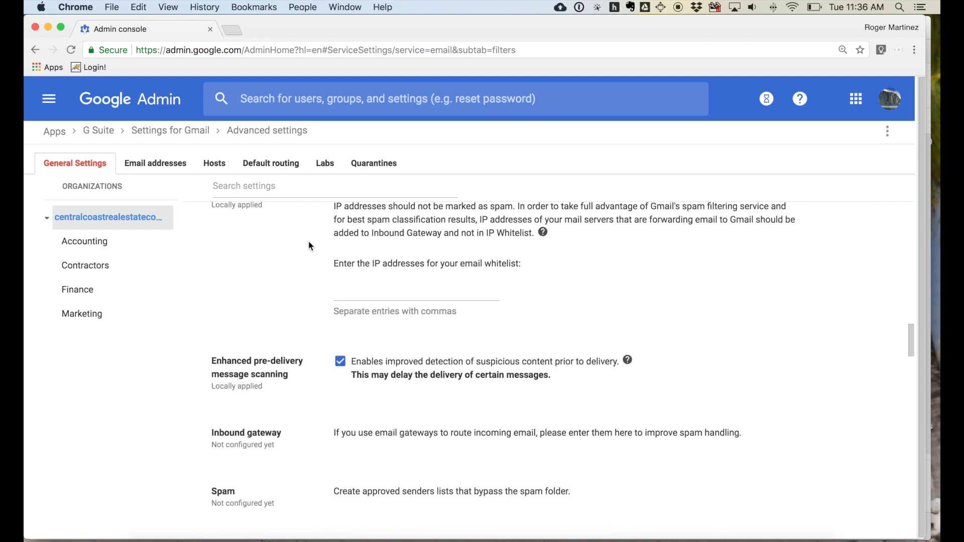
{"action": "scroll", "coordinate": [309, 240], "scroll_direction": "up", "scroll_amount": 10}
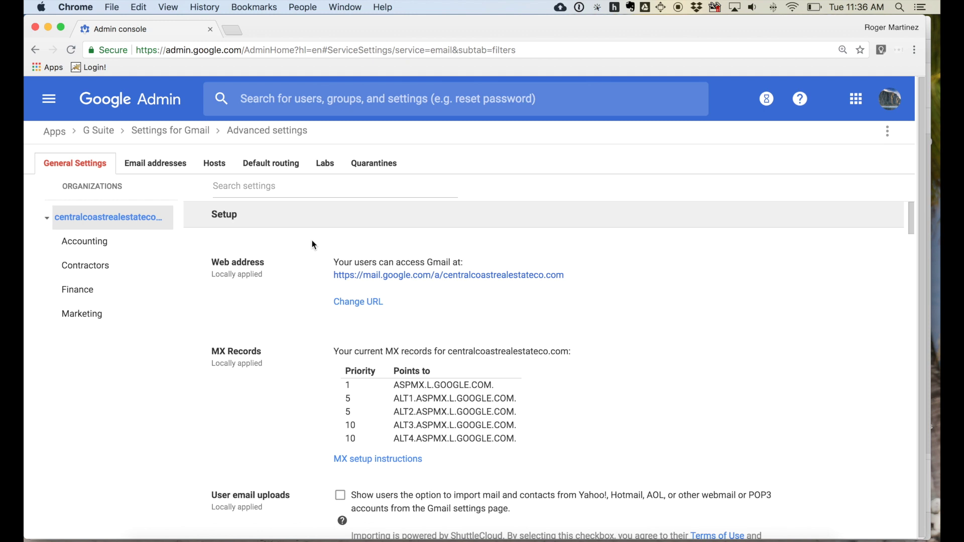